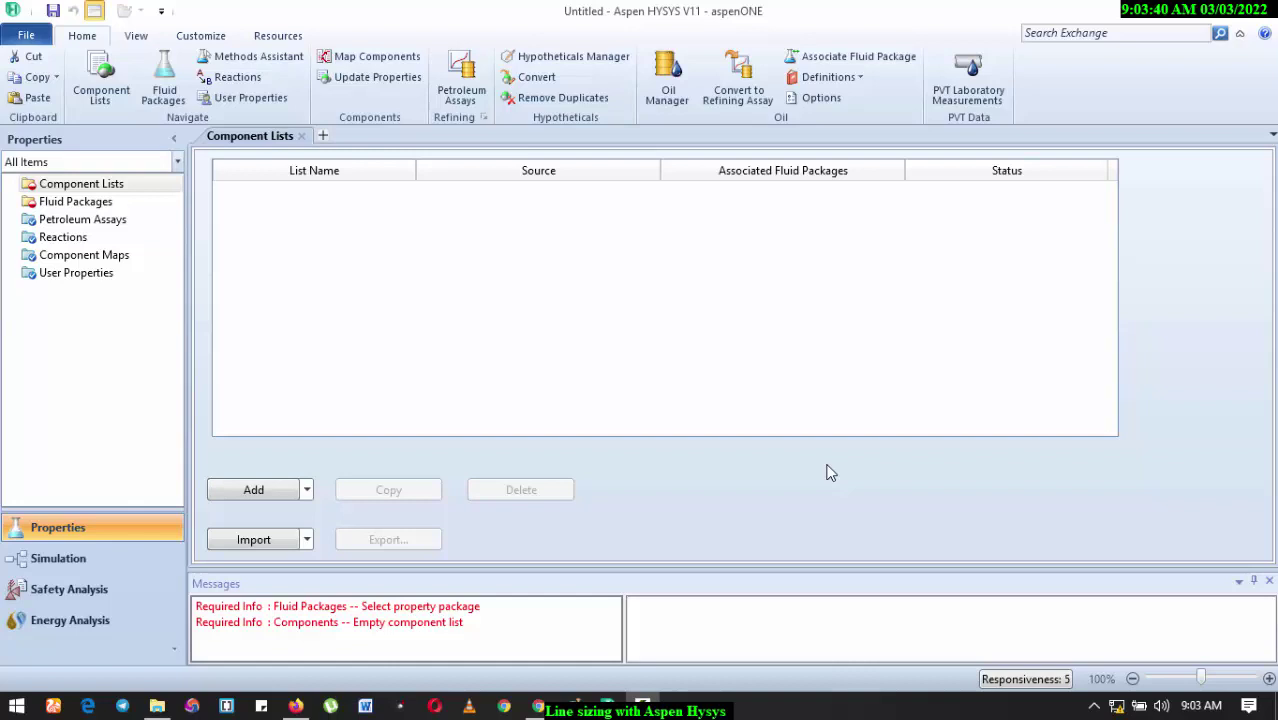
- Create Component List - 1 and add CO2 to it
left_click(78, 186)
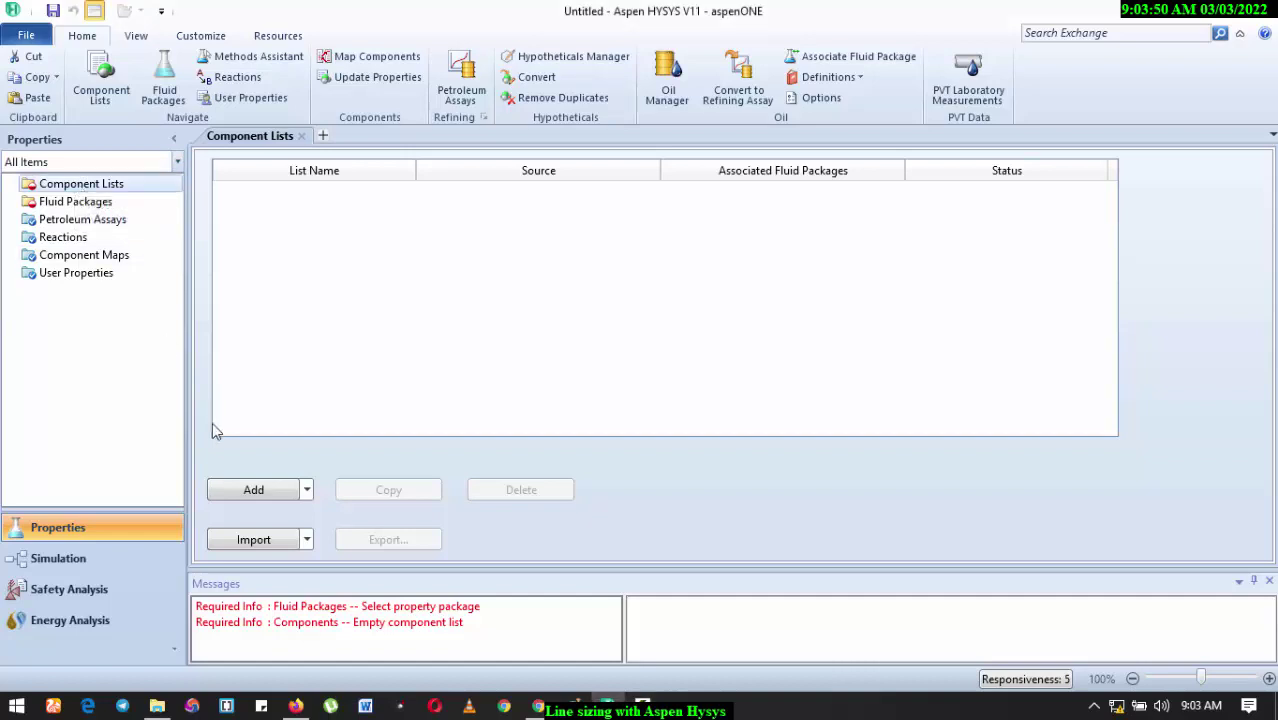
left_click(260, 497)
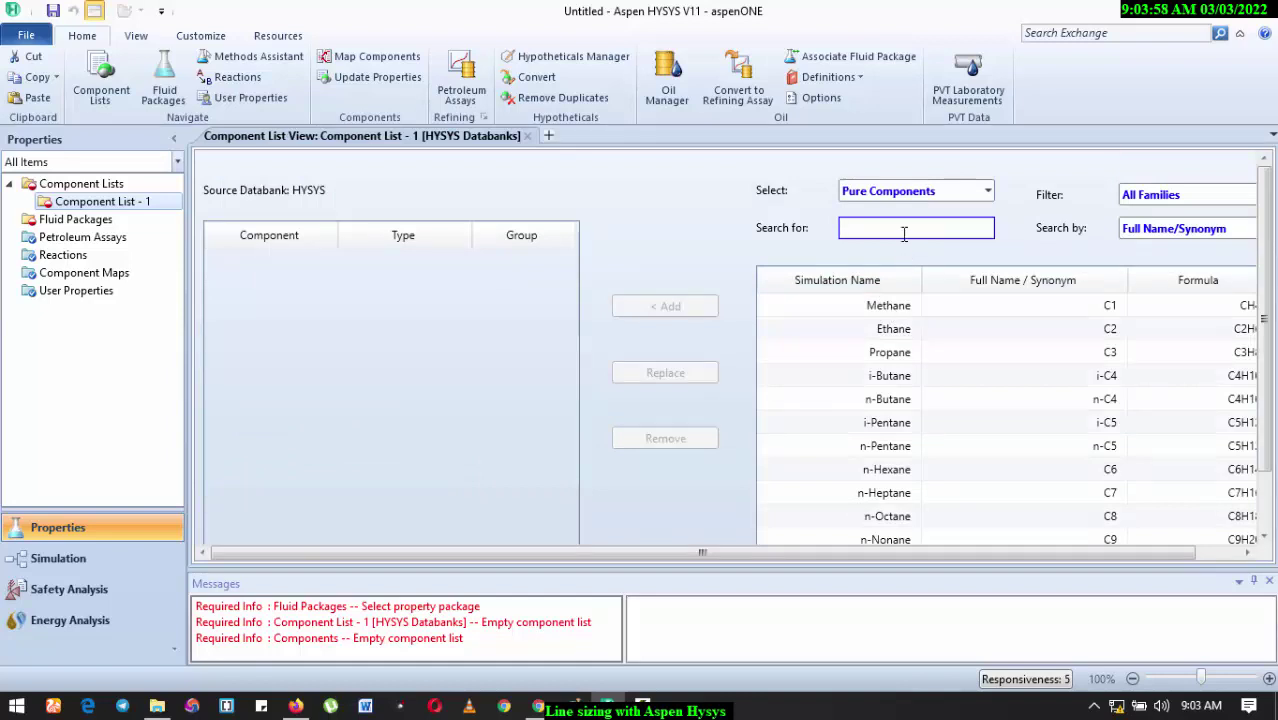
type("co")
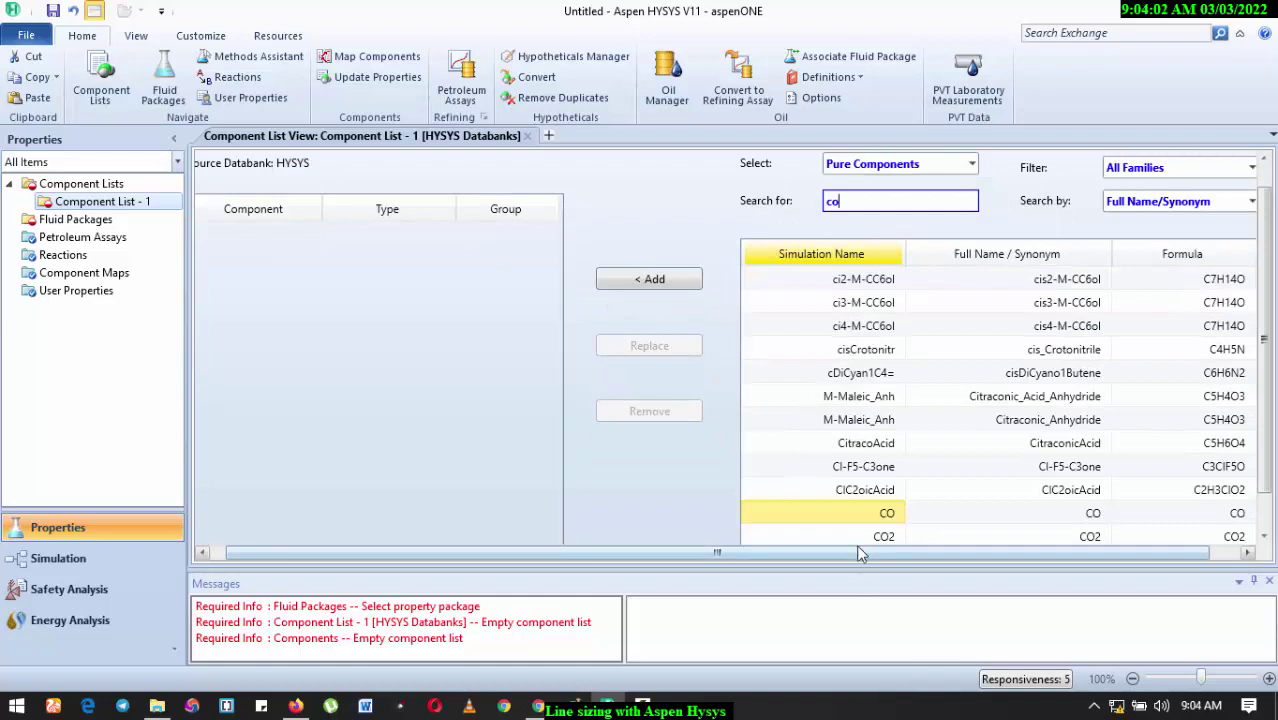
left_click(856, 540)
left_click(648, 283)
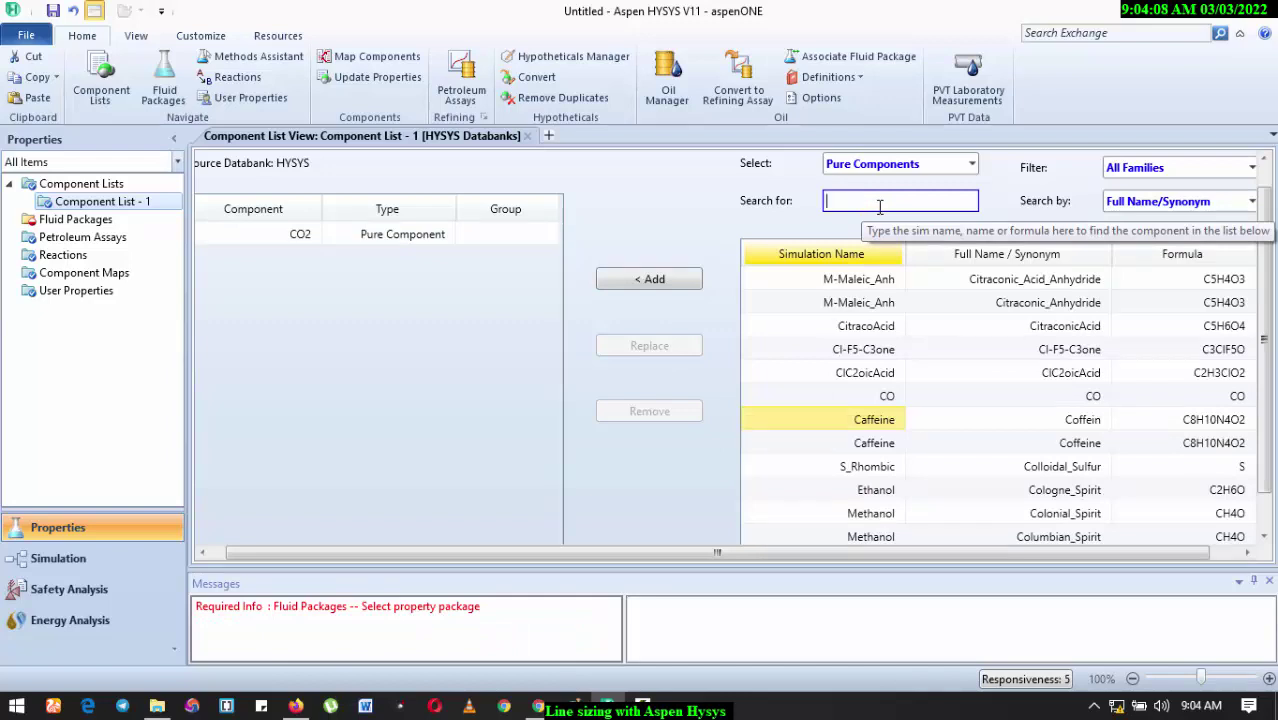
- Add Methane, Ethane, Propane and H2O to the component list
key("BackSpace")
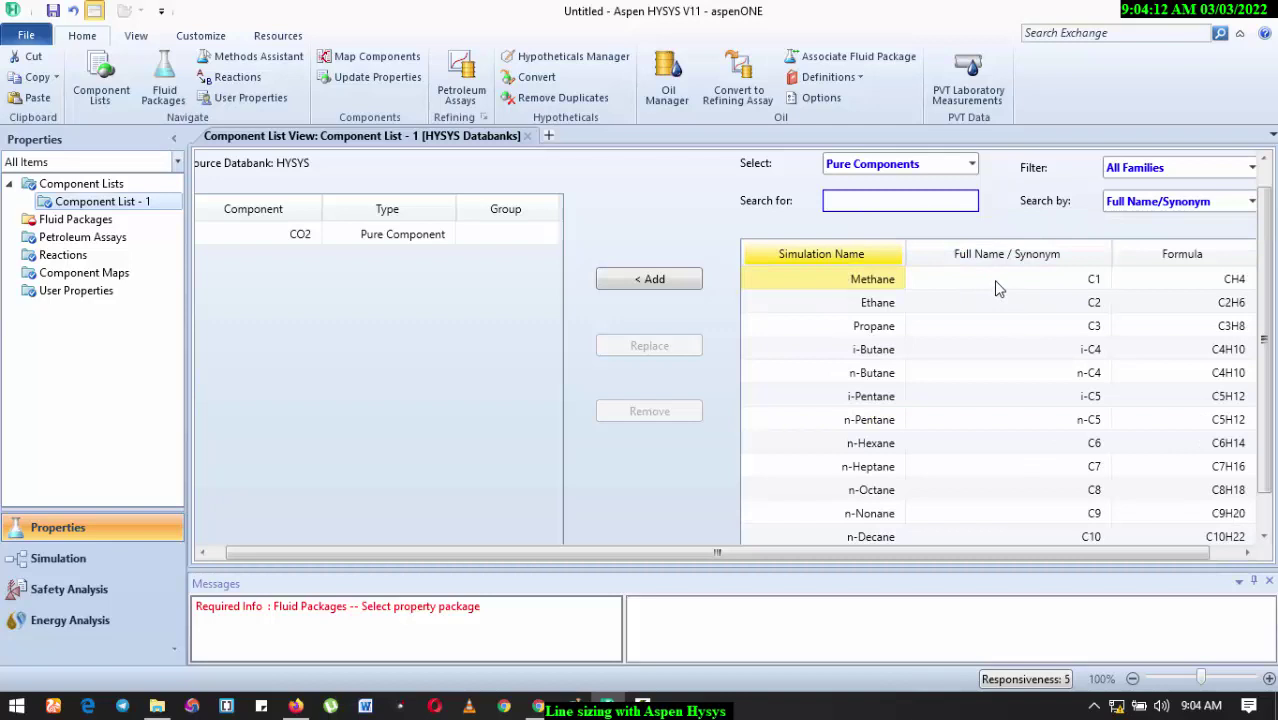
left_click_drag(995, 282, 1004, 330)
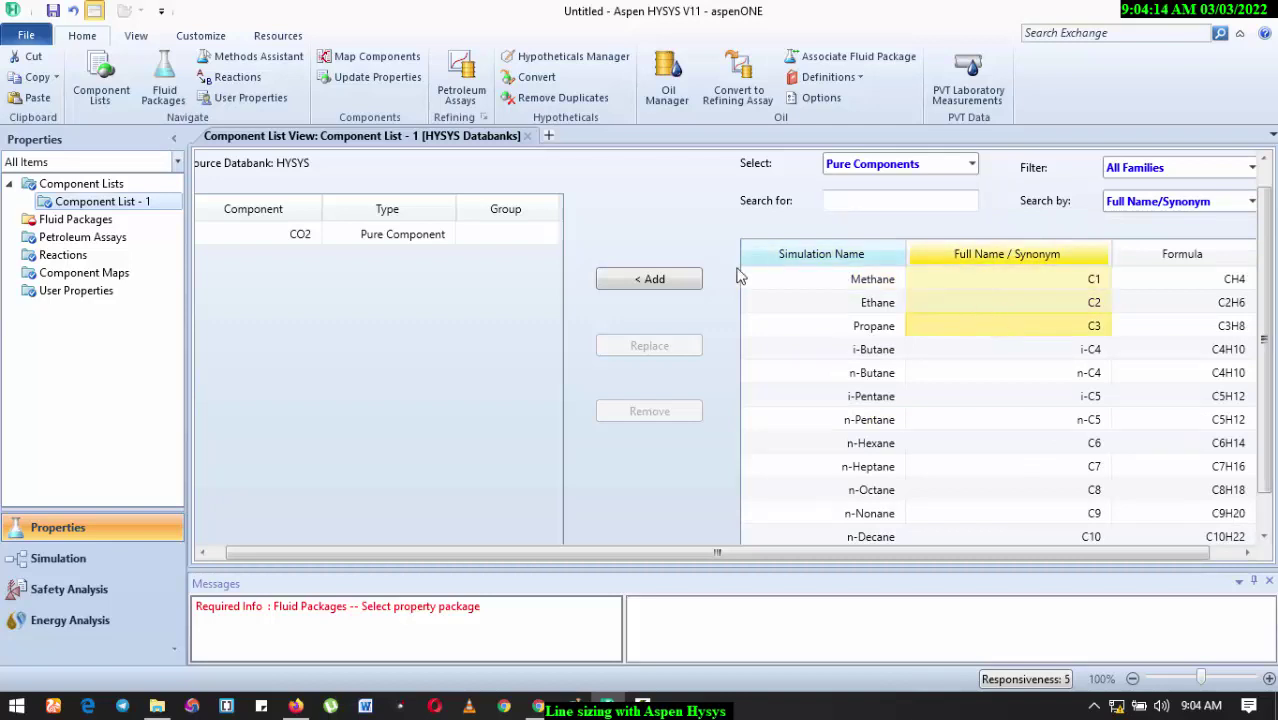
left_click(695, 281)
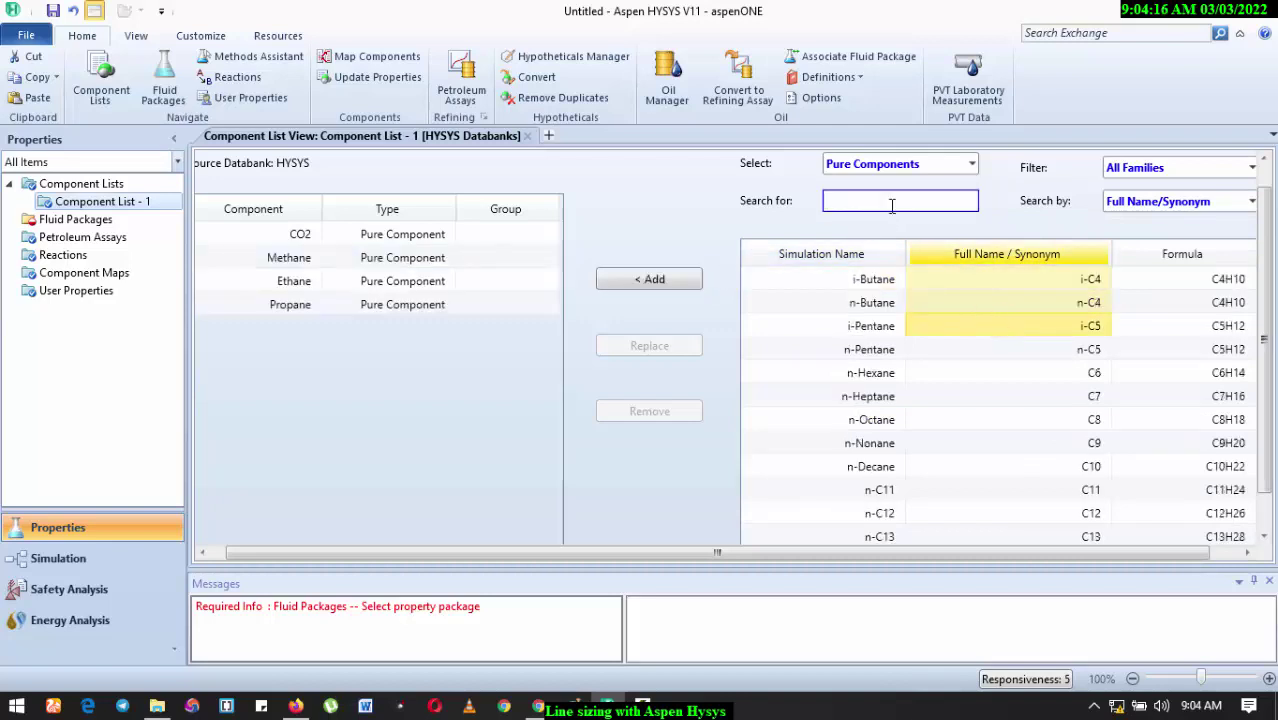
type("h20")
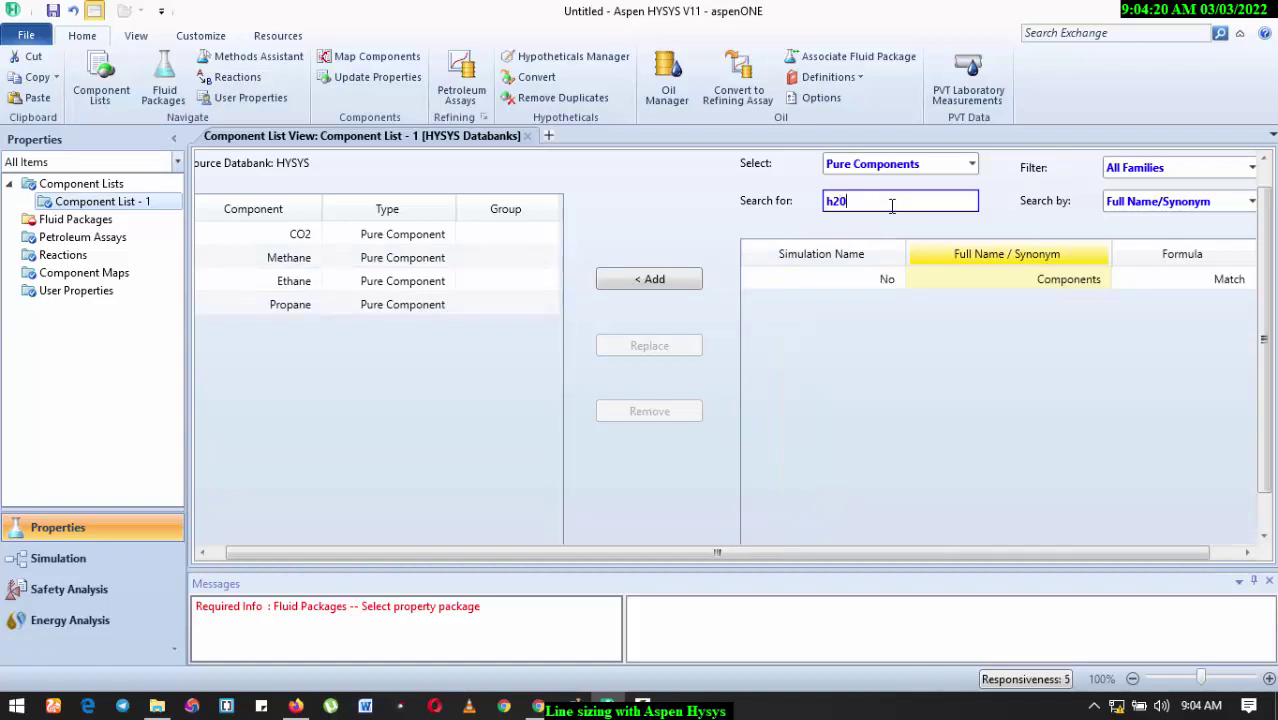
key("BackSpace")
type("o")
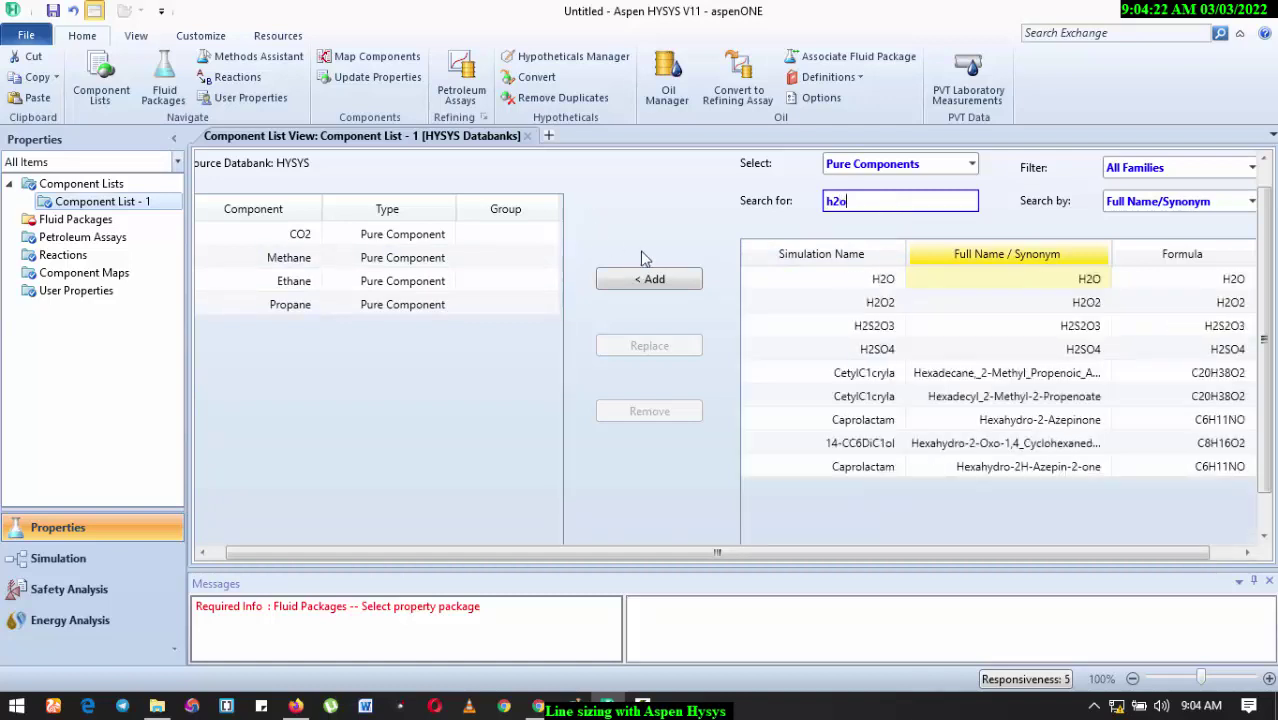
left_click(651, 280)
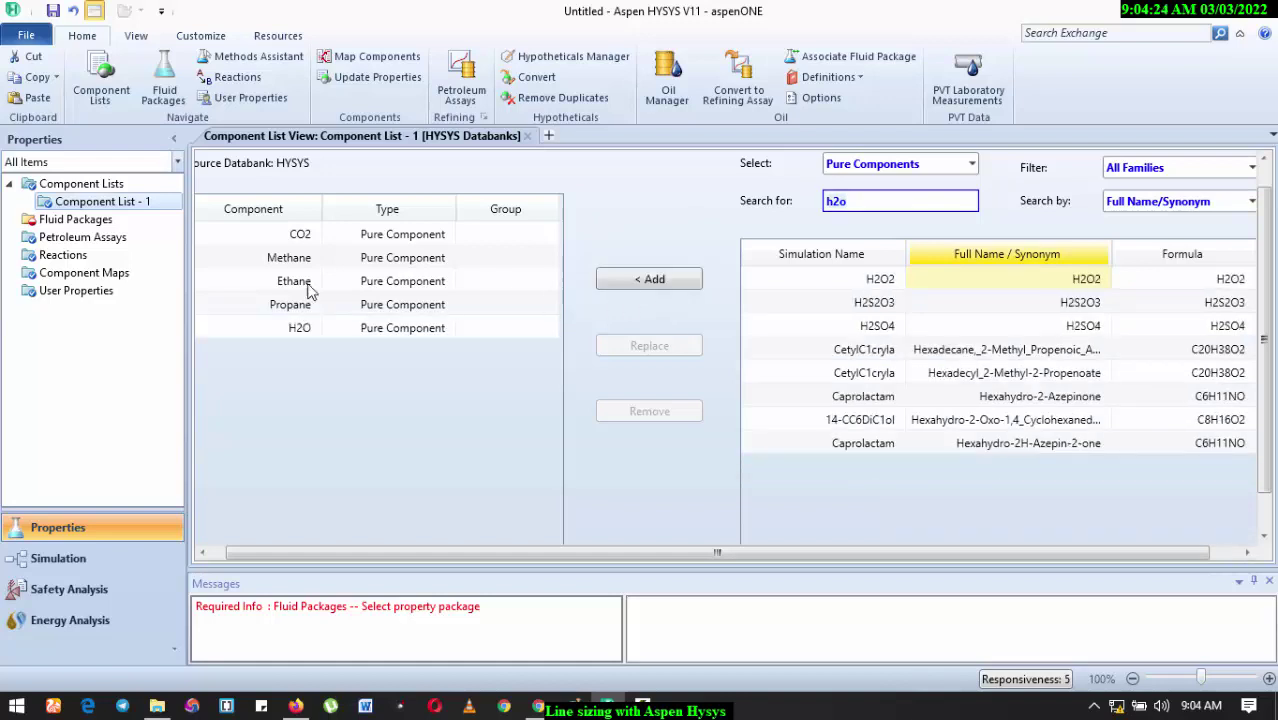
- Add fluid package Basis-1 using the Peng-Robinson property package
left_click(75, 219)
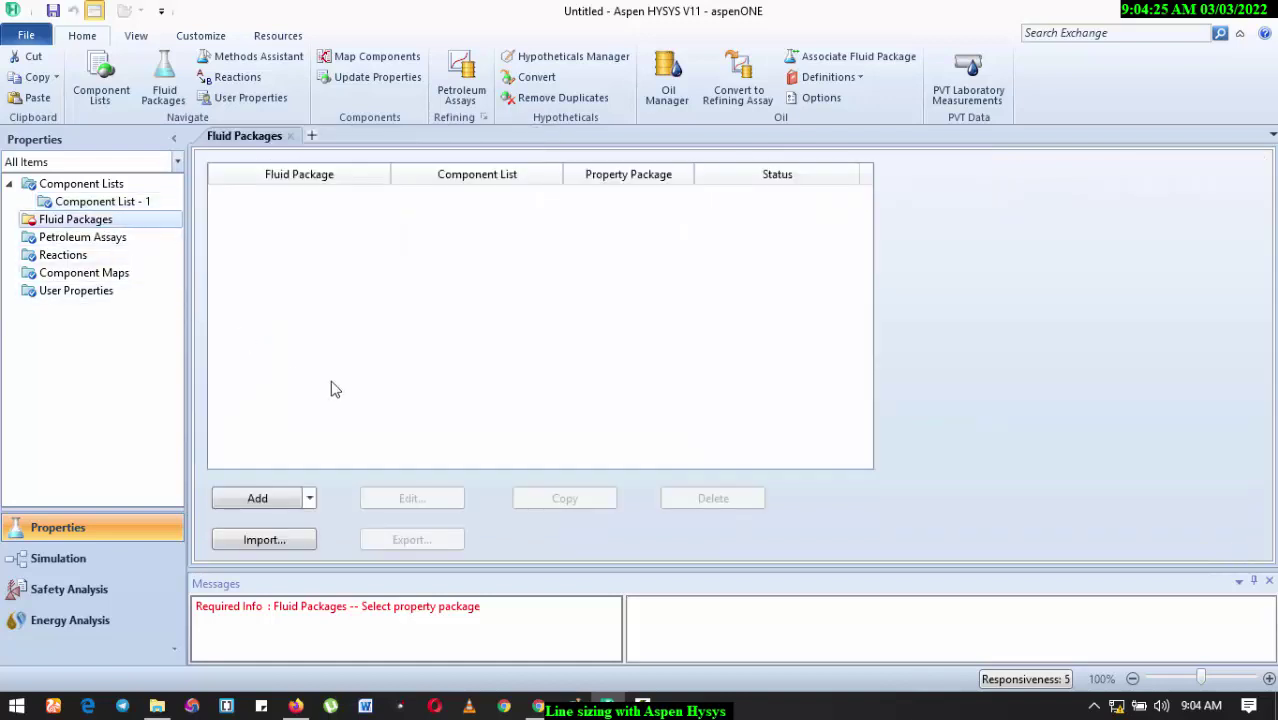
left_click(243, 512)
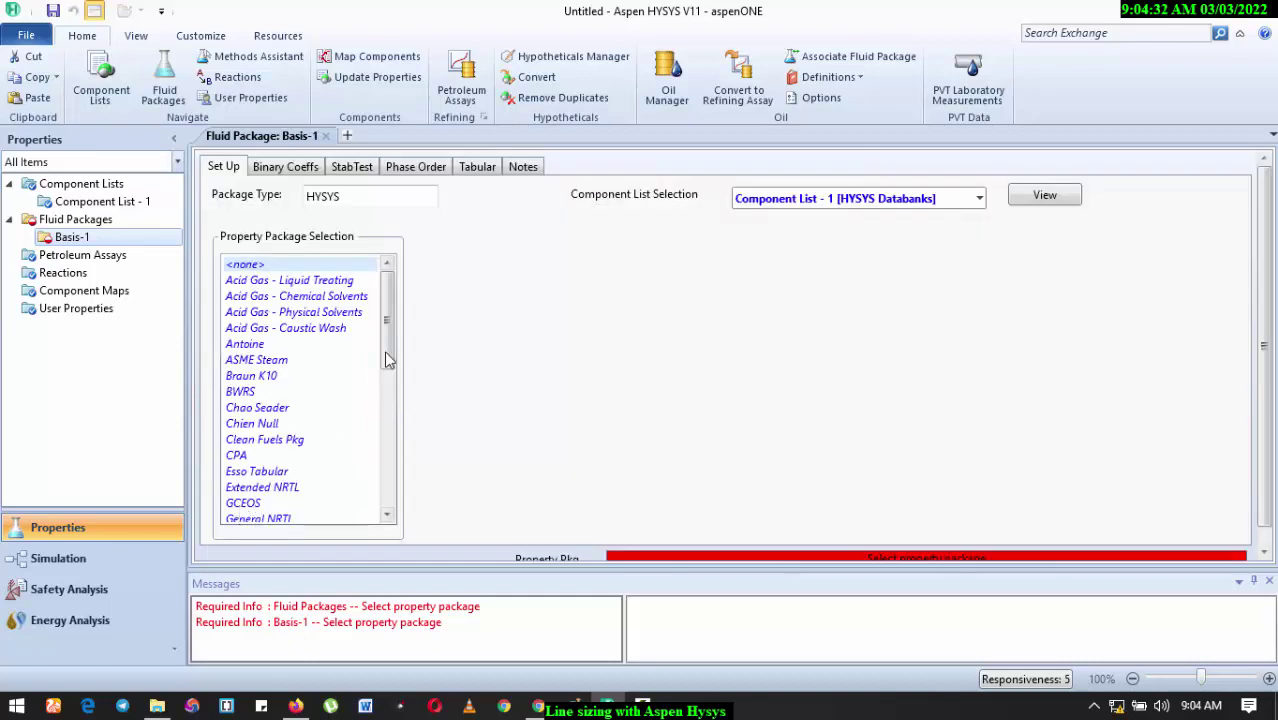
left_click_drag(388, 360, 400, 443)
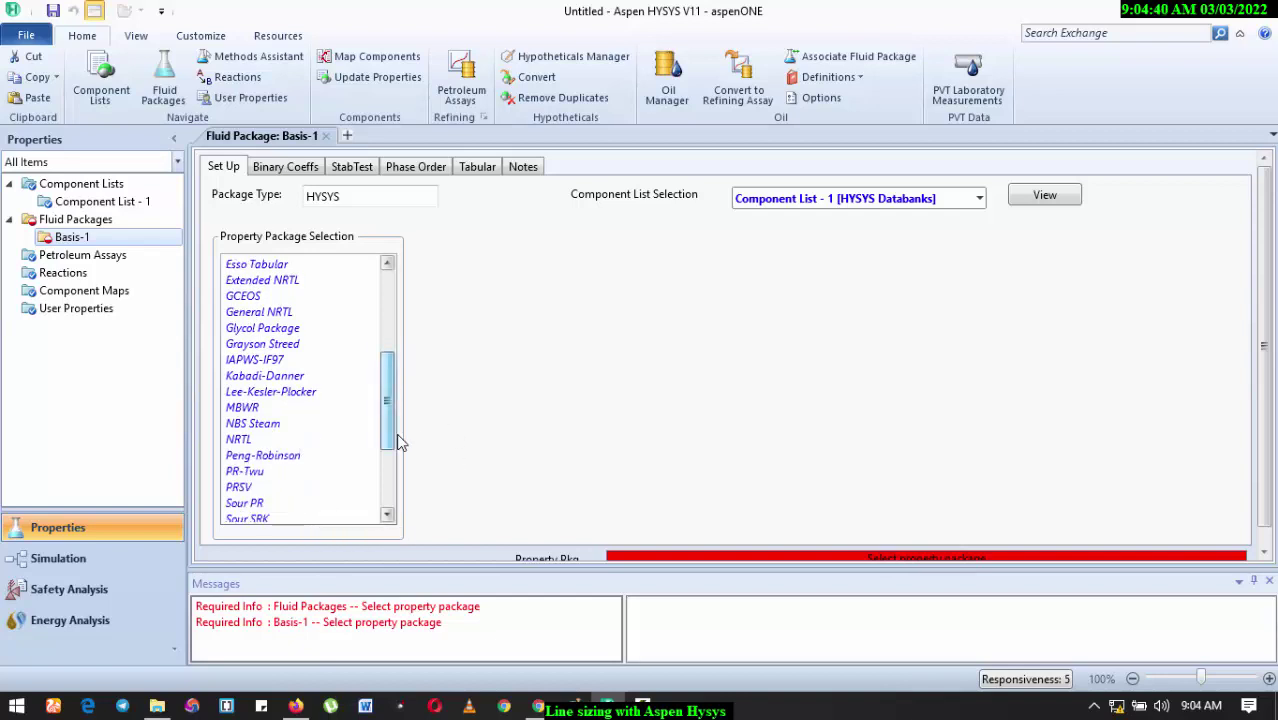
left_click(306, 456)
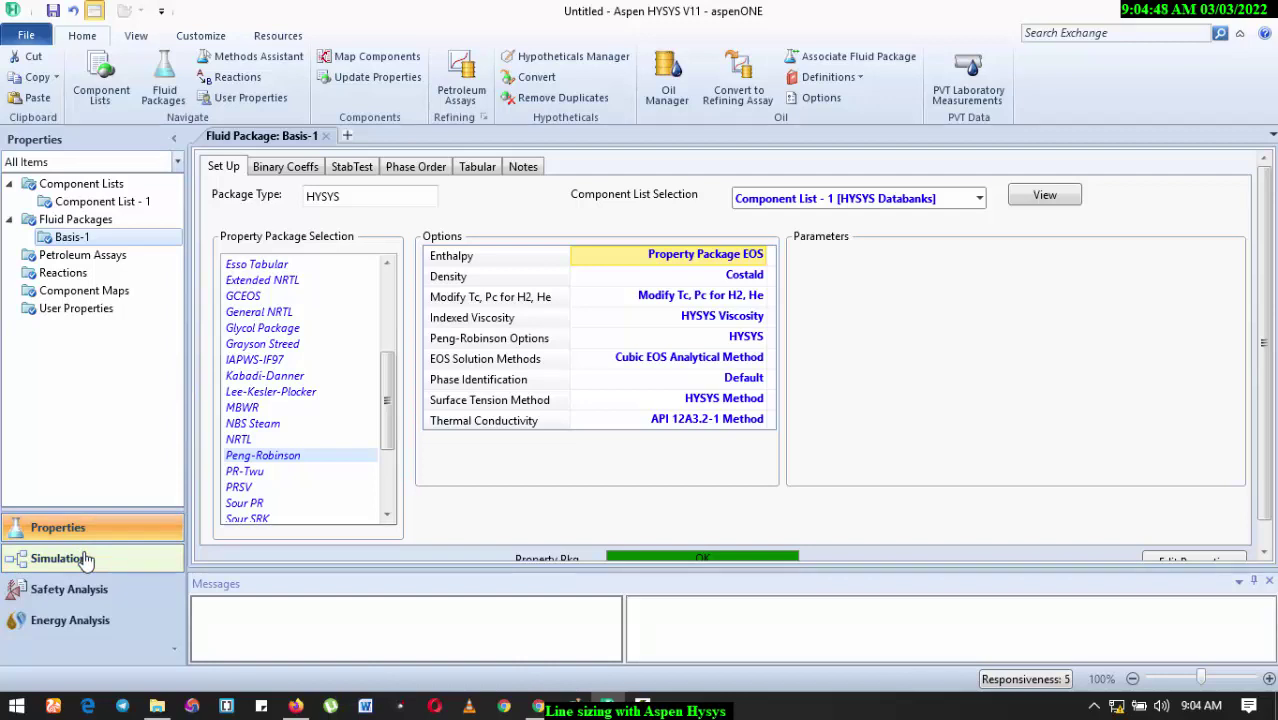
- Enter the Simulation environment and dock the Model Palette beside the flowsheet
left_click(85, 560)
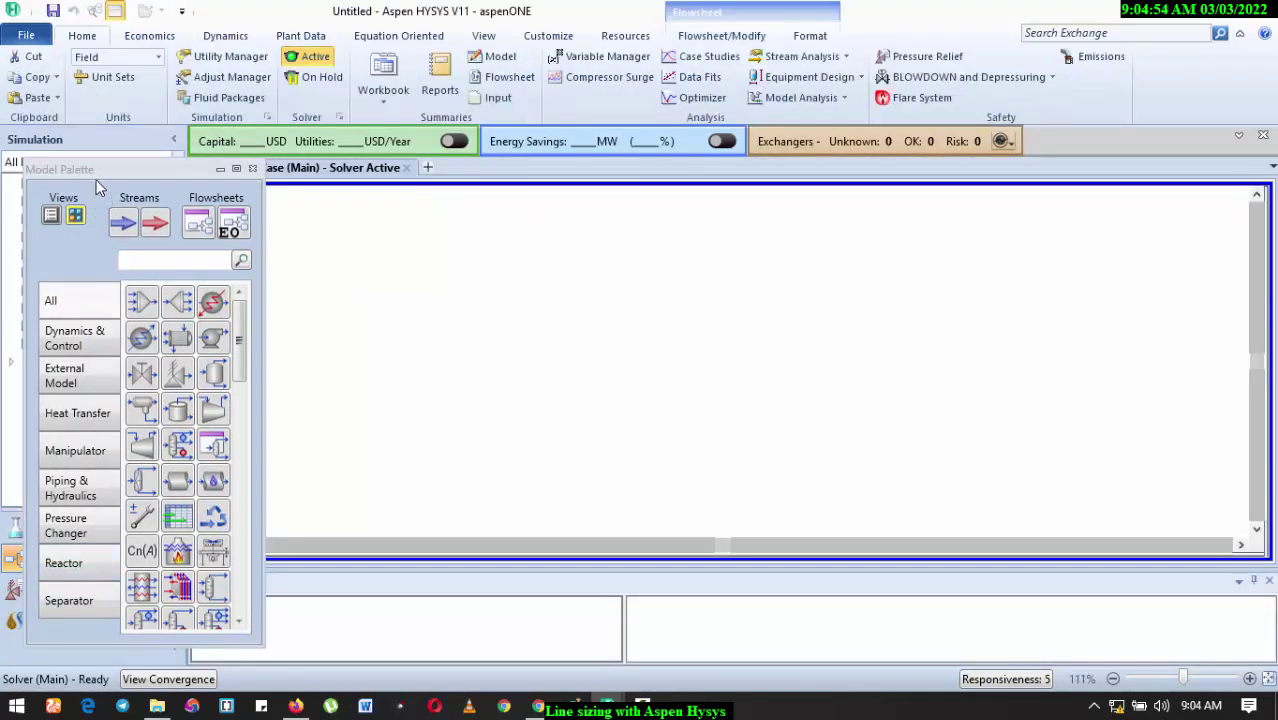
left_click_drag(92, 172, 780, 300)
double_click(780, 300)
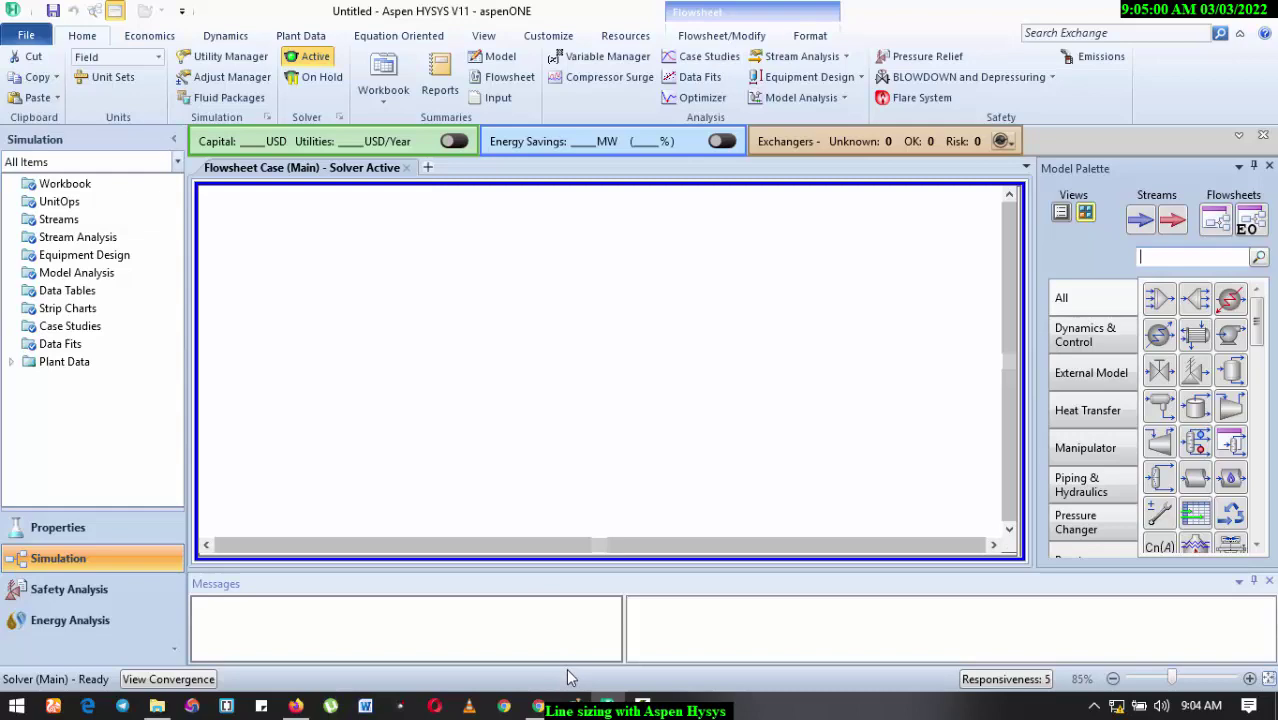
mouse_move(576, 712)
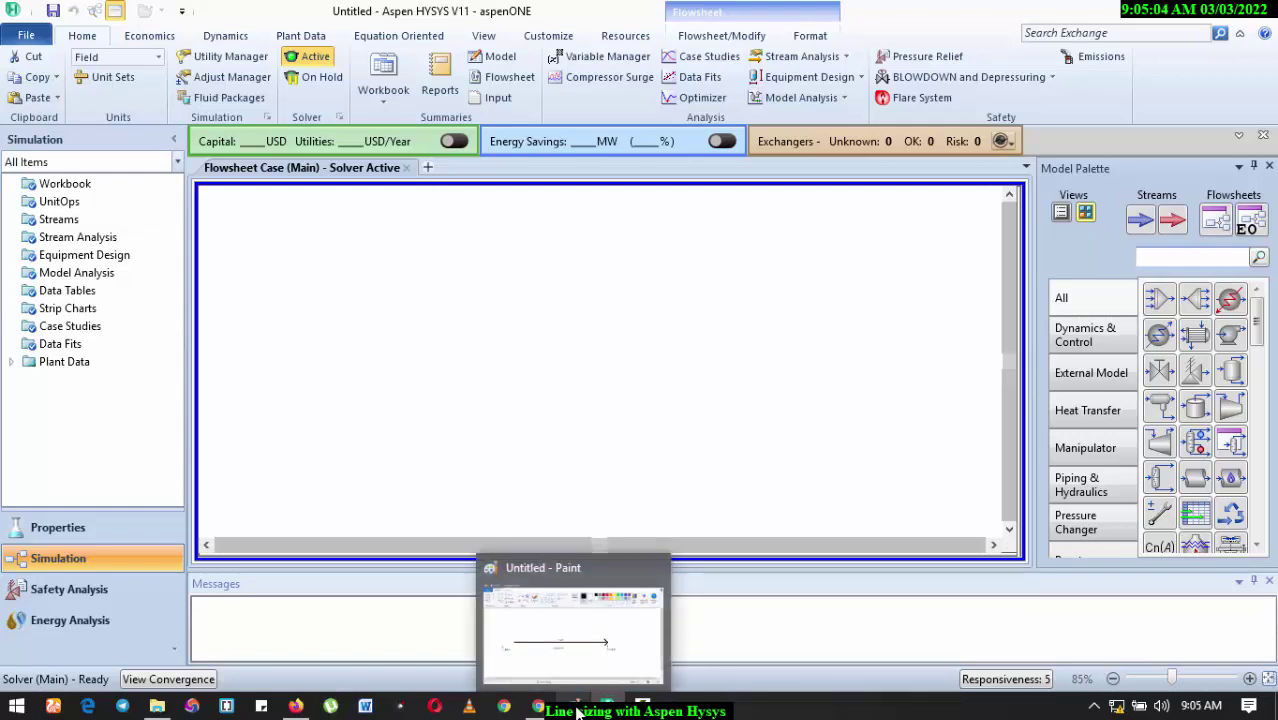
left_click(576, 712)
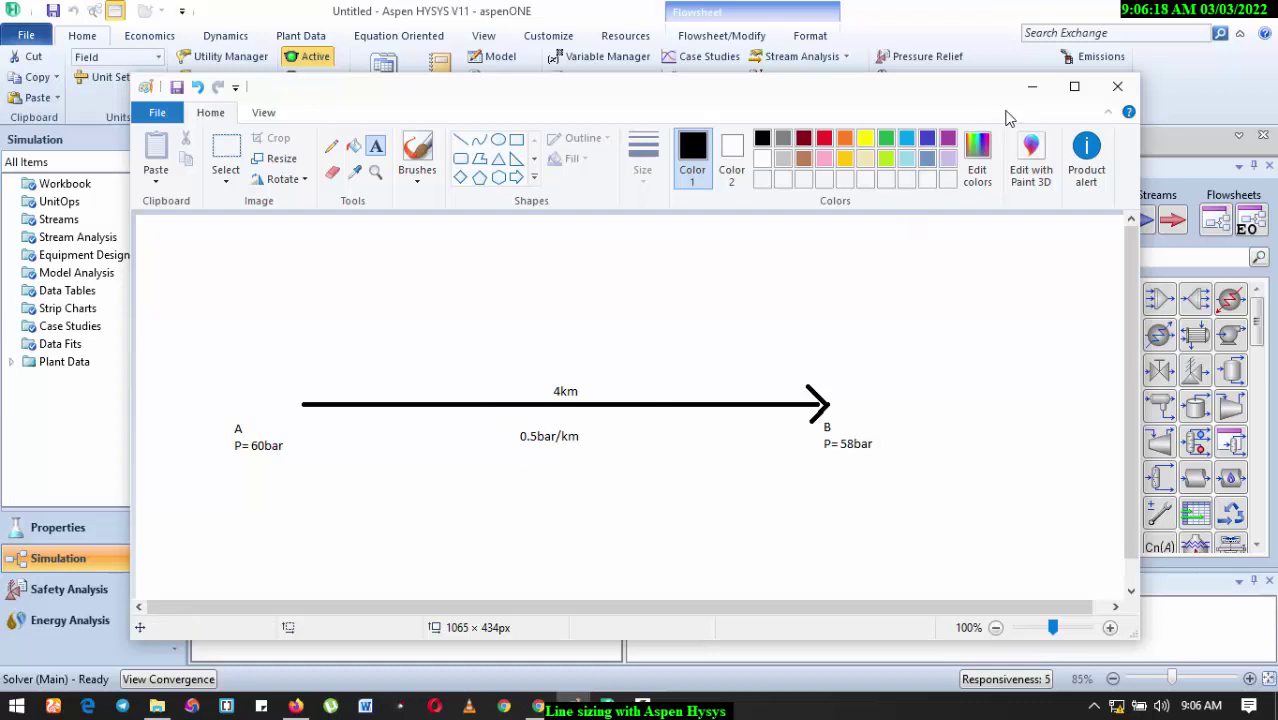
left_click(1033, 90)
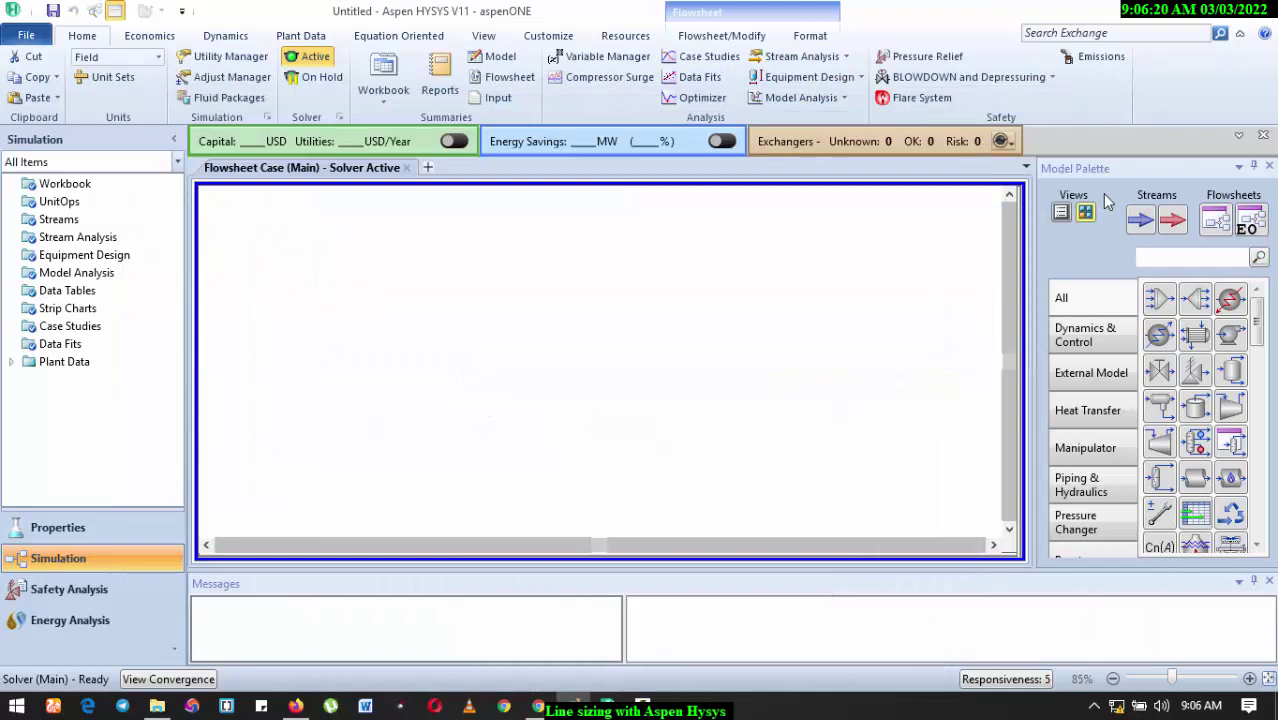
- Place Material Stream 1 on the flowsheet and show its Composition page
left_click(1138, 224)
left_click(401, 303)
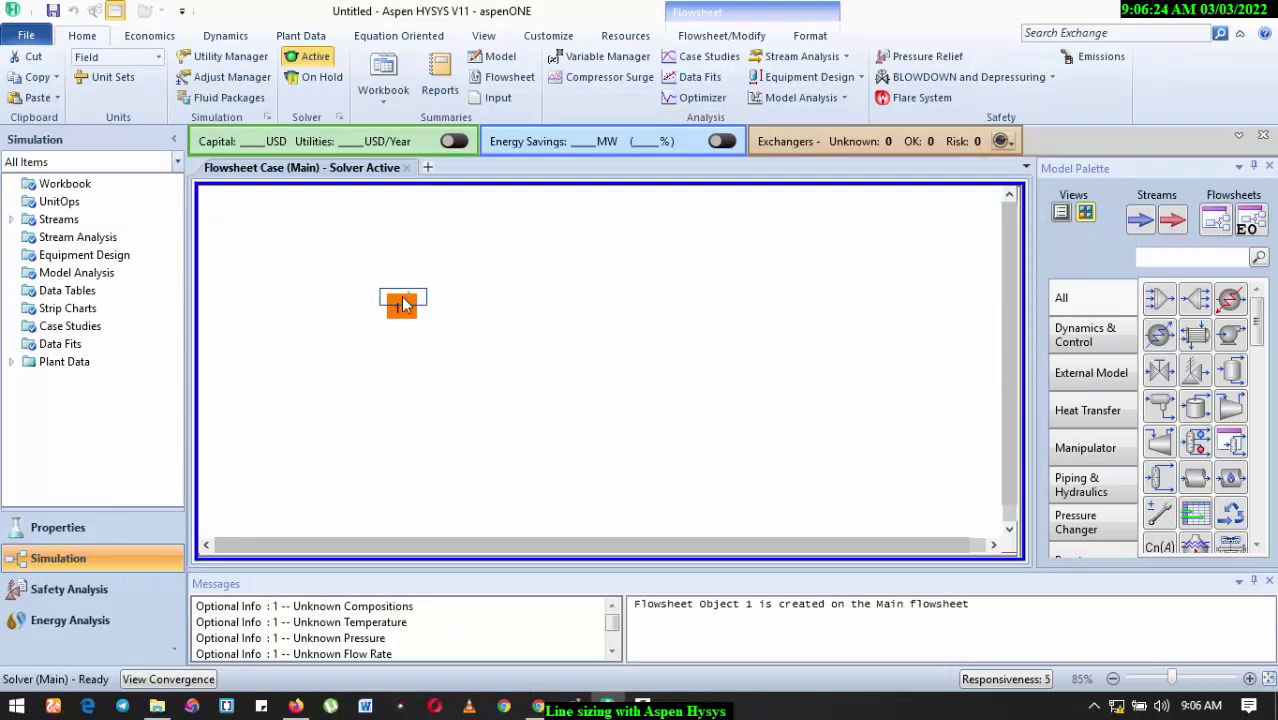
double_click(403, 305)
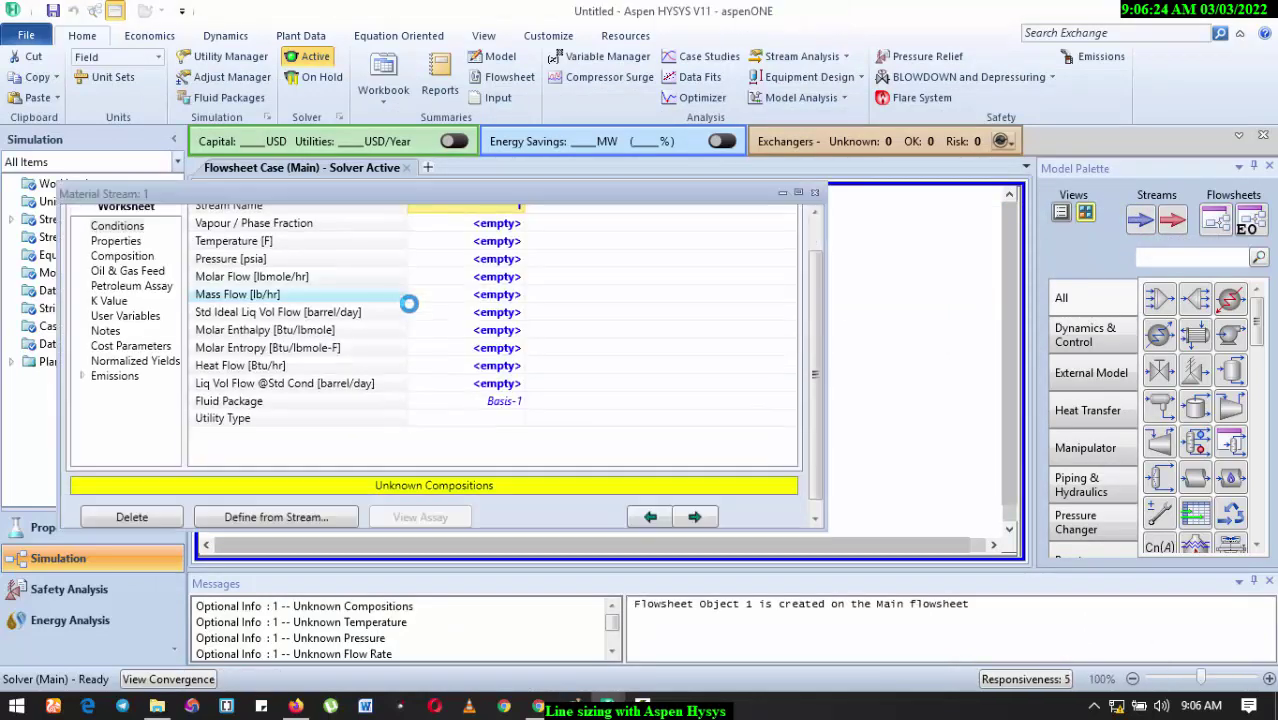
left_click(131, 260)
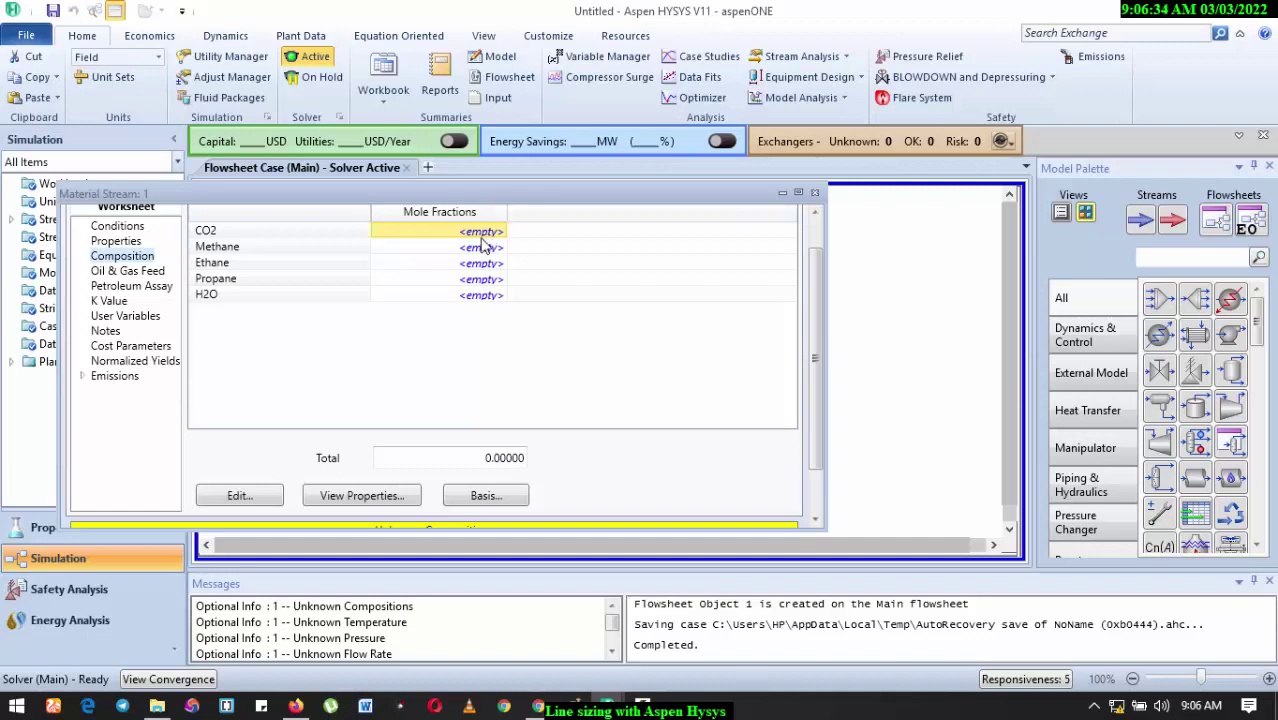
- Enter mole fractions CO2 0.01, methane 0.80, ethane 0.10, propane 0.06, H2O 0.03, then accept
type("0.0")
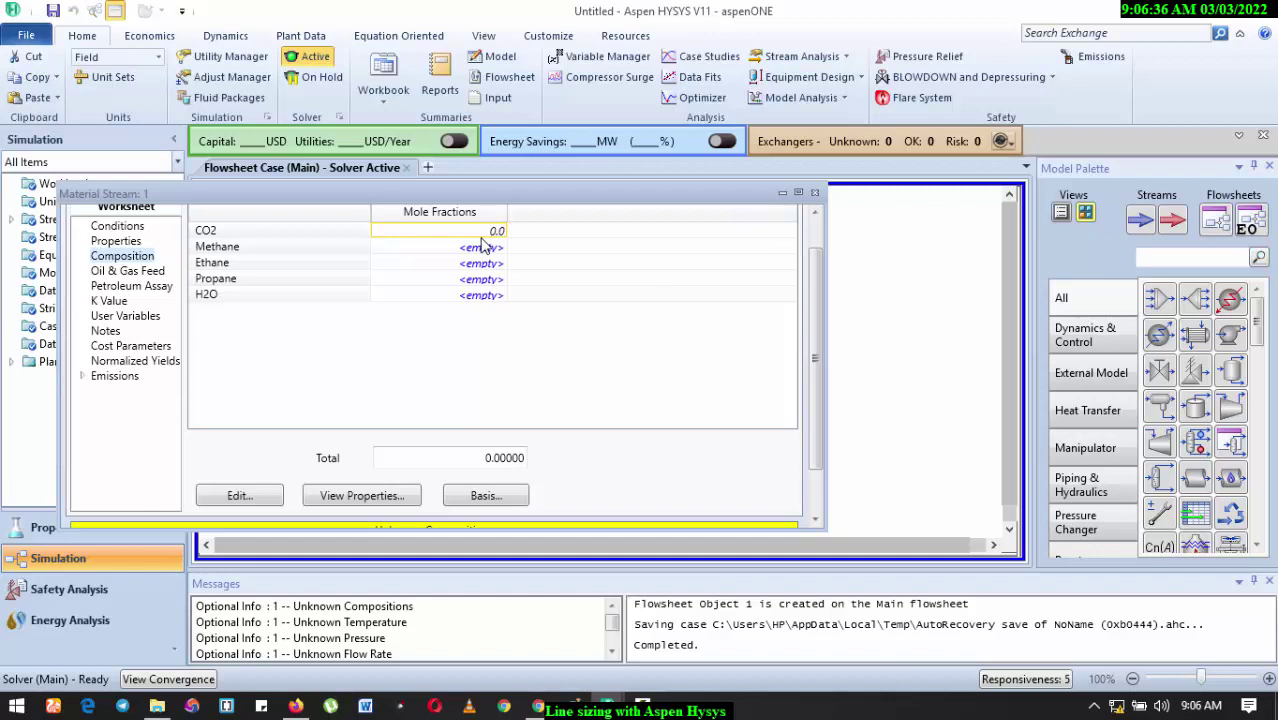
type("1")
key("Return")
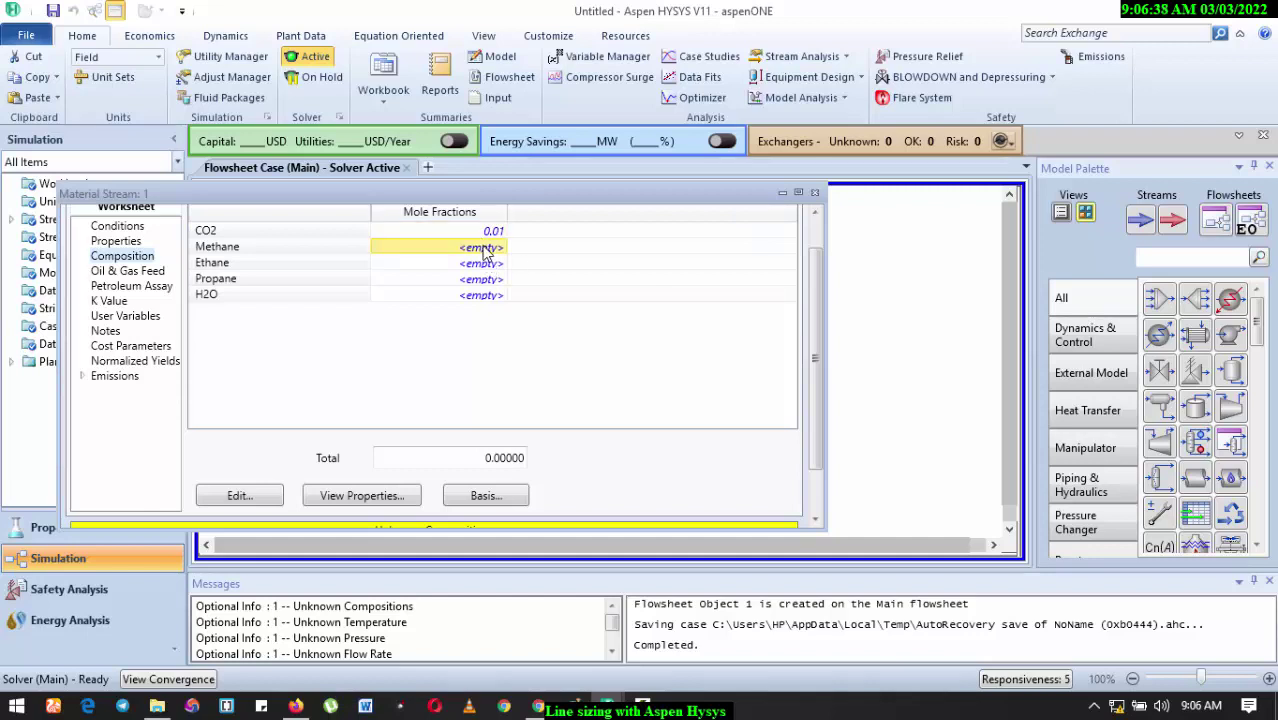
type("0.8")
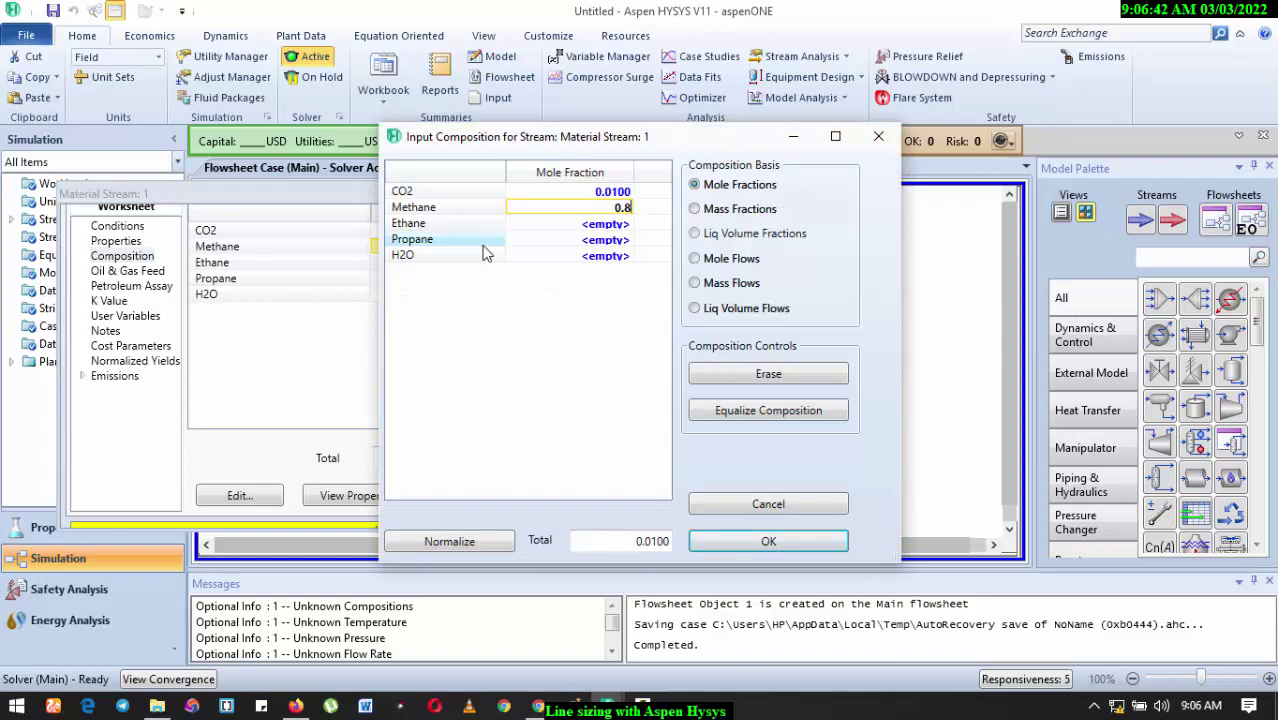
key("Return")
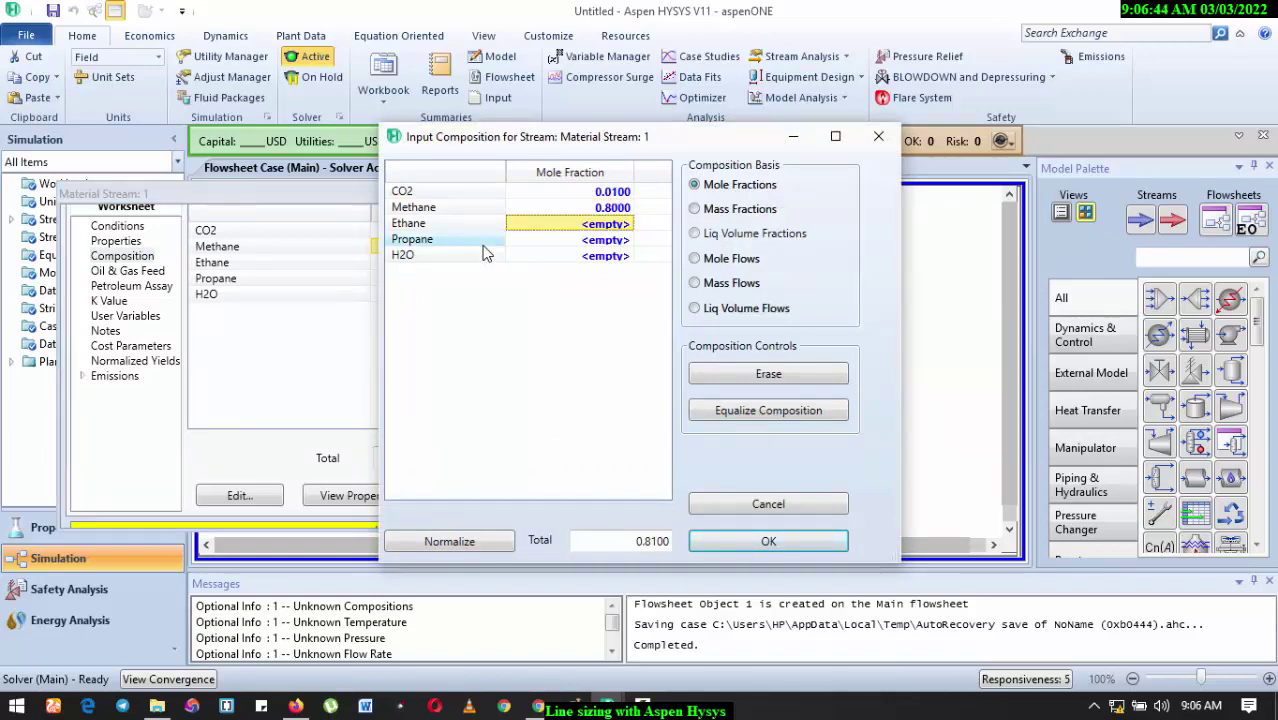
type("0")
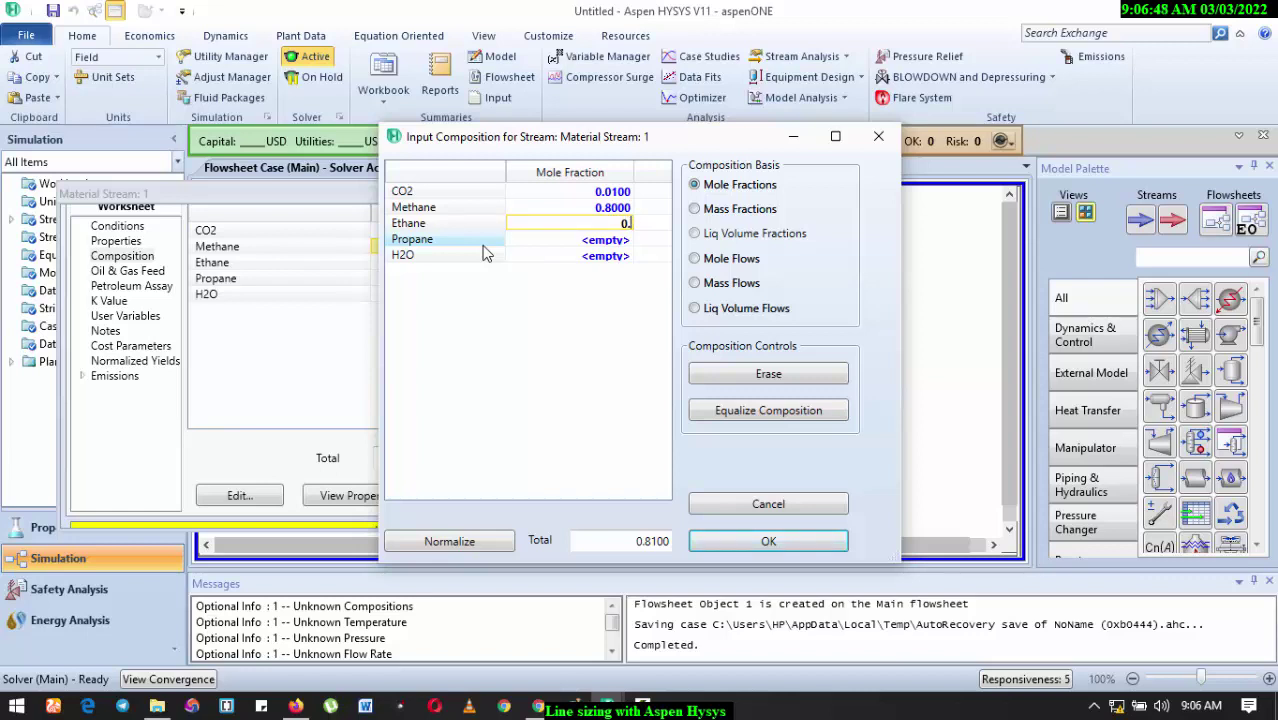
type(".1")
key("Return")
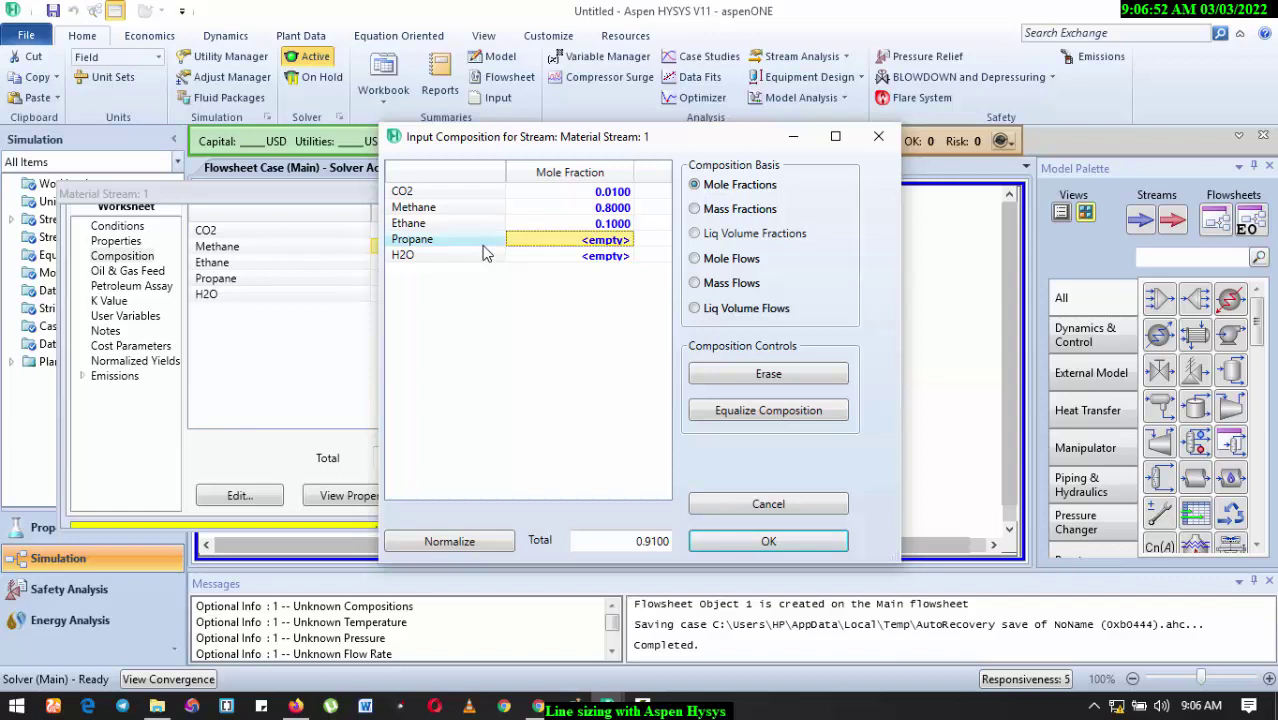
type("0")
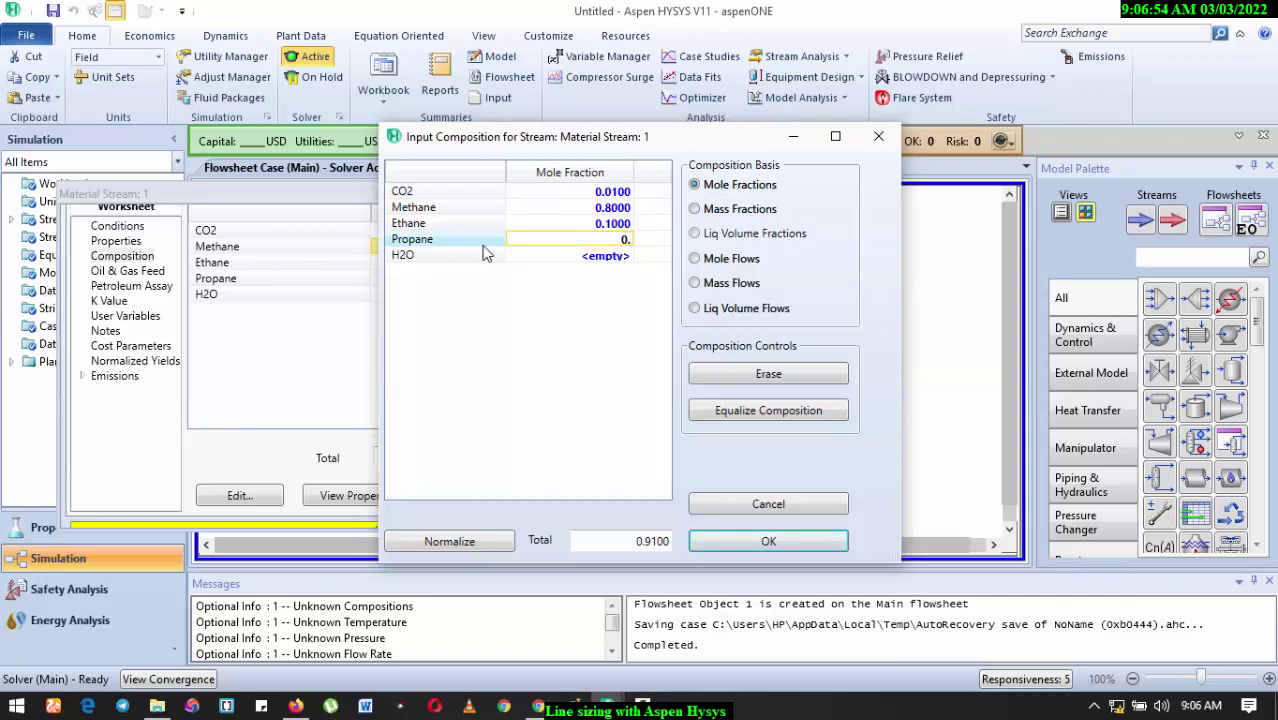
type(".06")
key("Return")
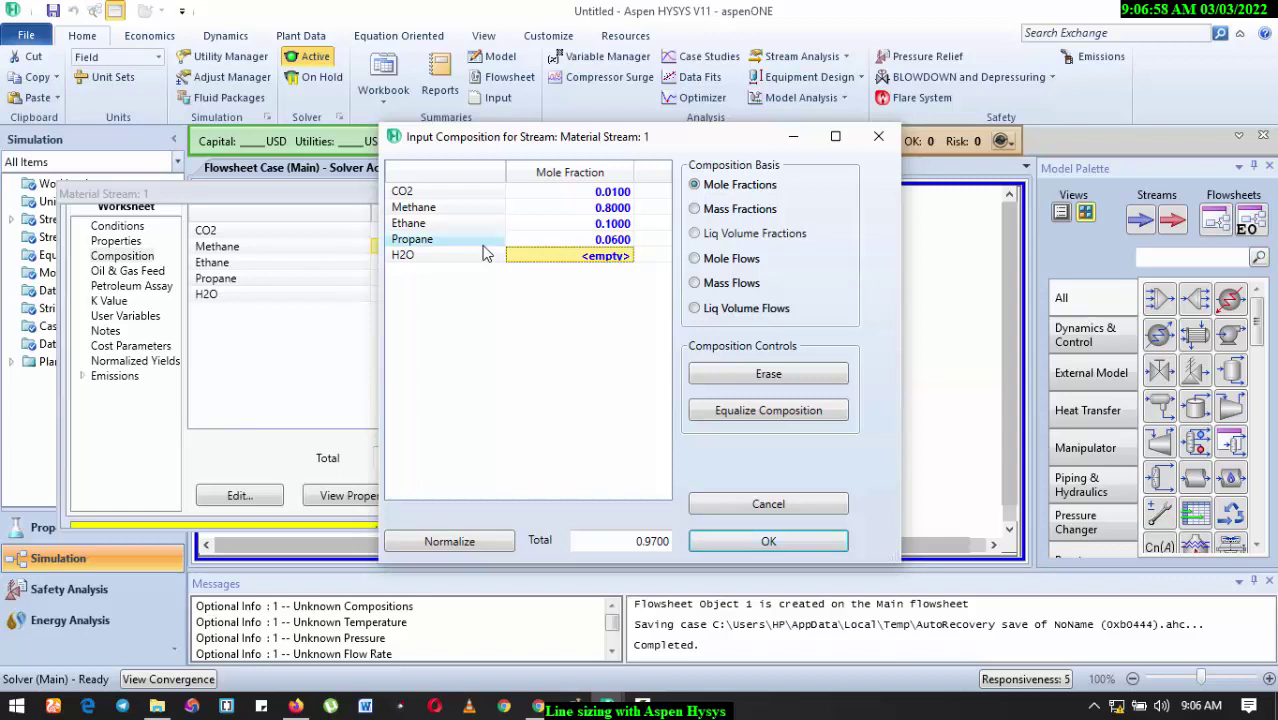
type("0")
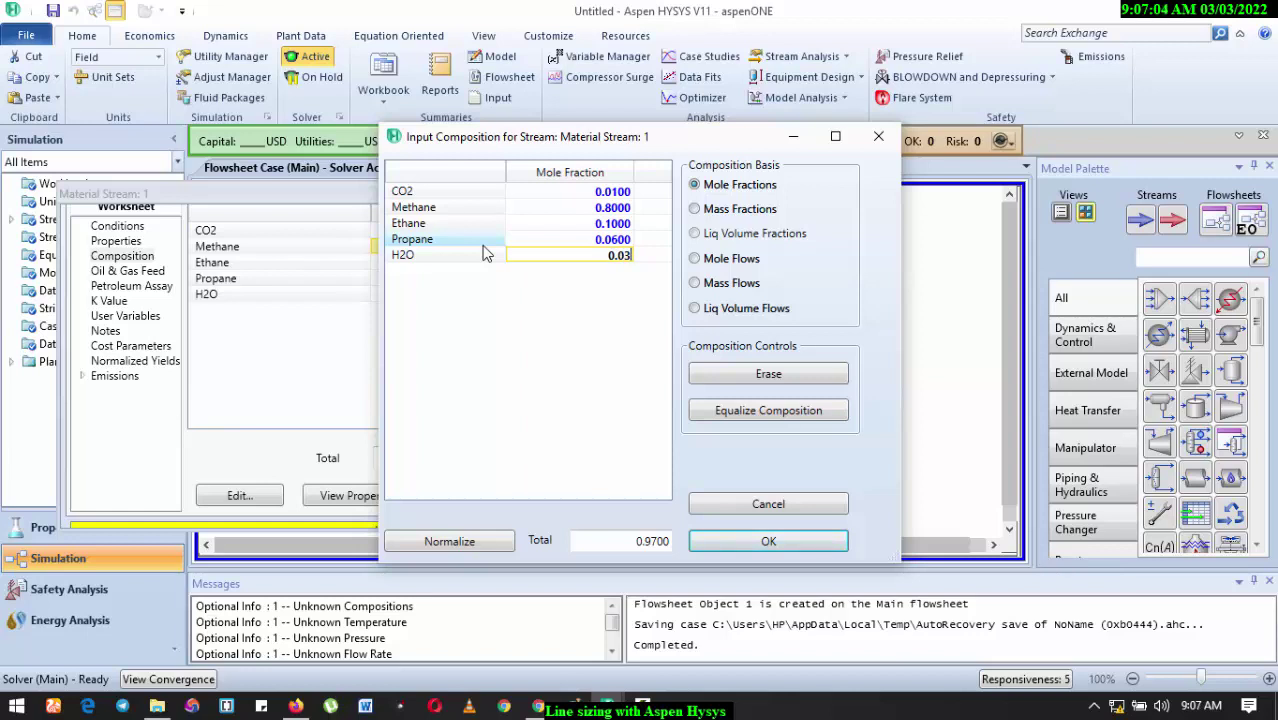
type(".03")
left_click(548, 209)
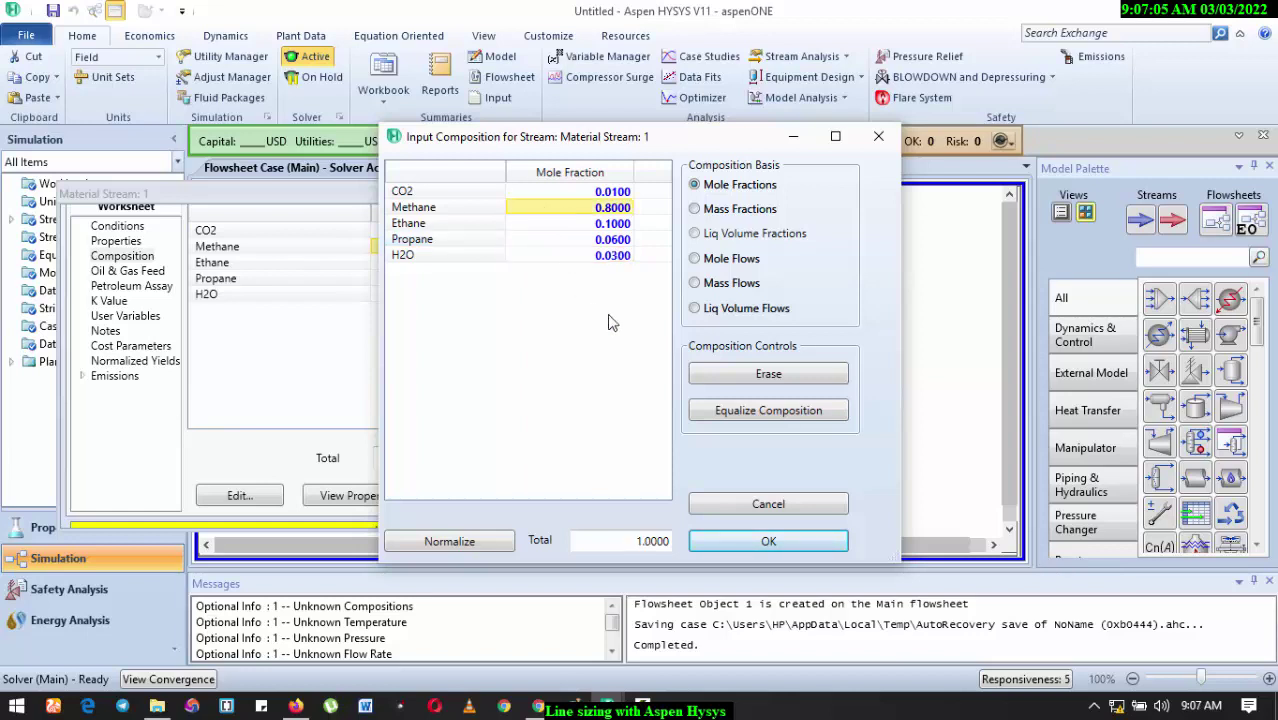
left_click(768, 542)
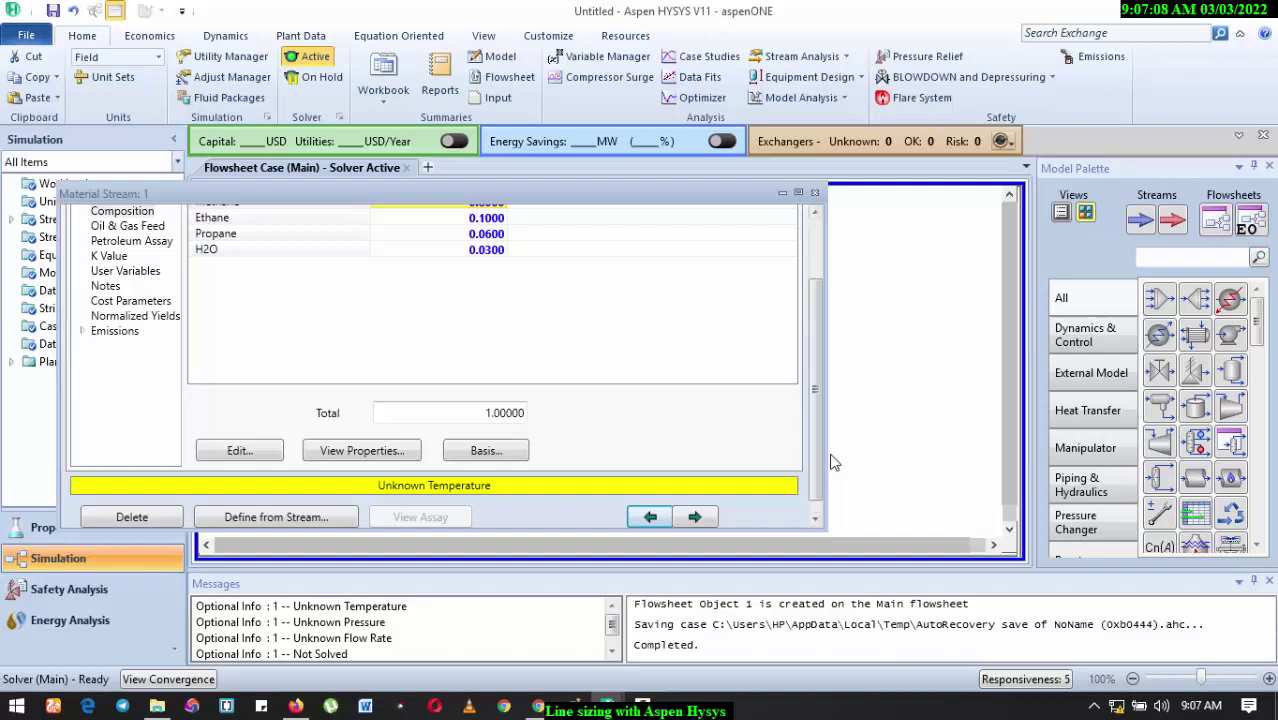
- Set stream 1's pressure to 60 bar on the Conditions page
left_click_drag(821, 449, 810, 329)
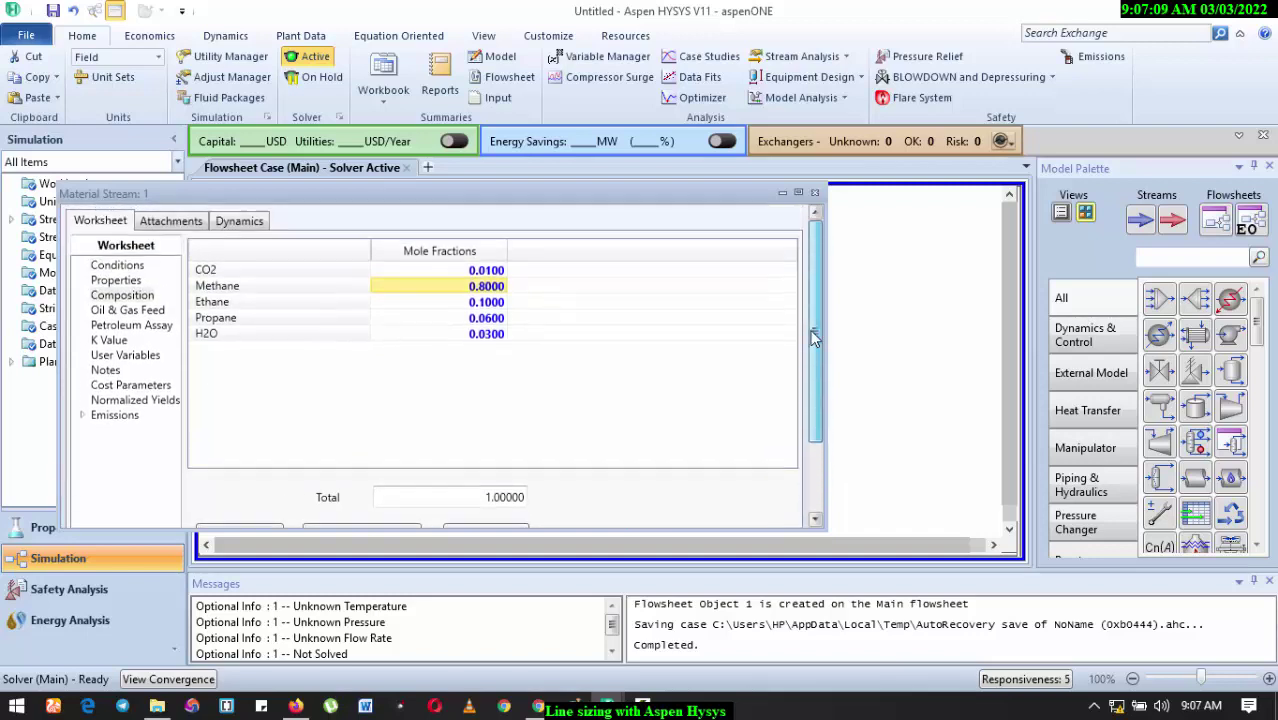
left_click(125, 280)
left_click(118, 265)
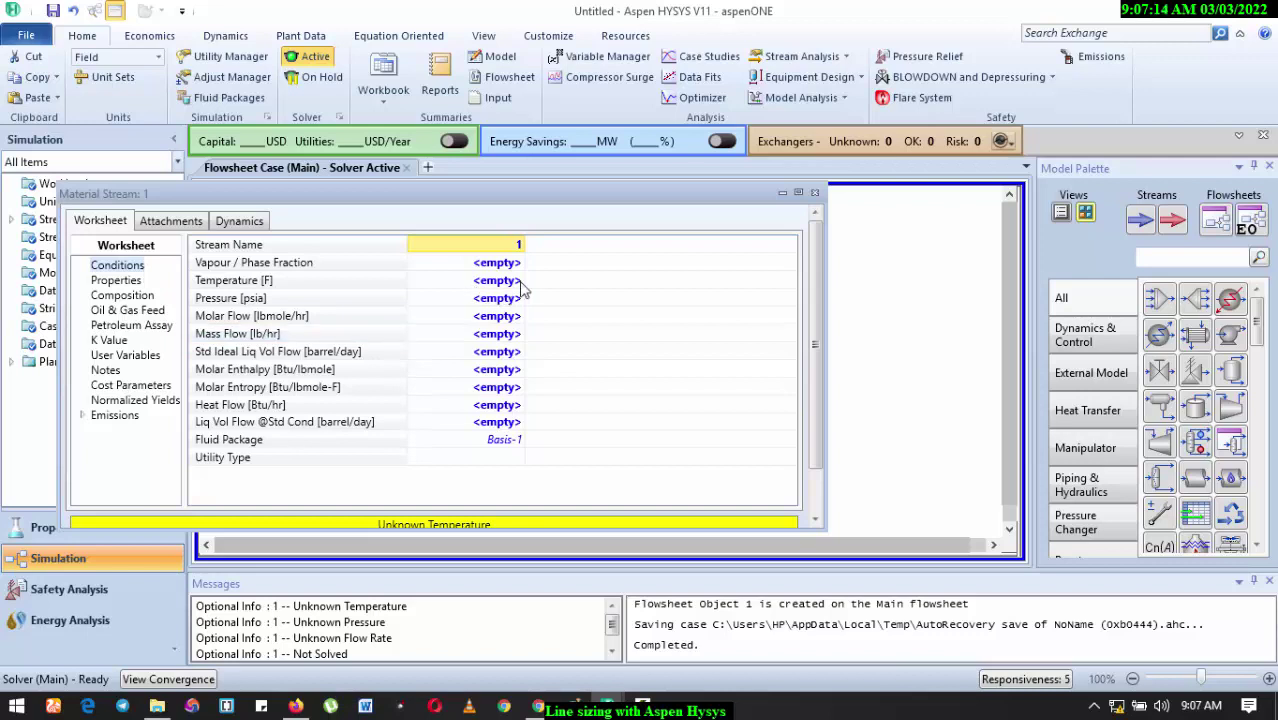
left_click(507, 298)
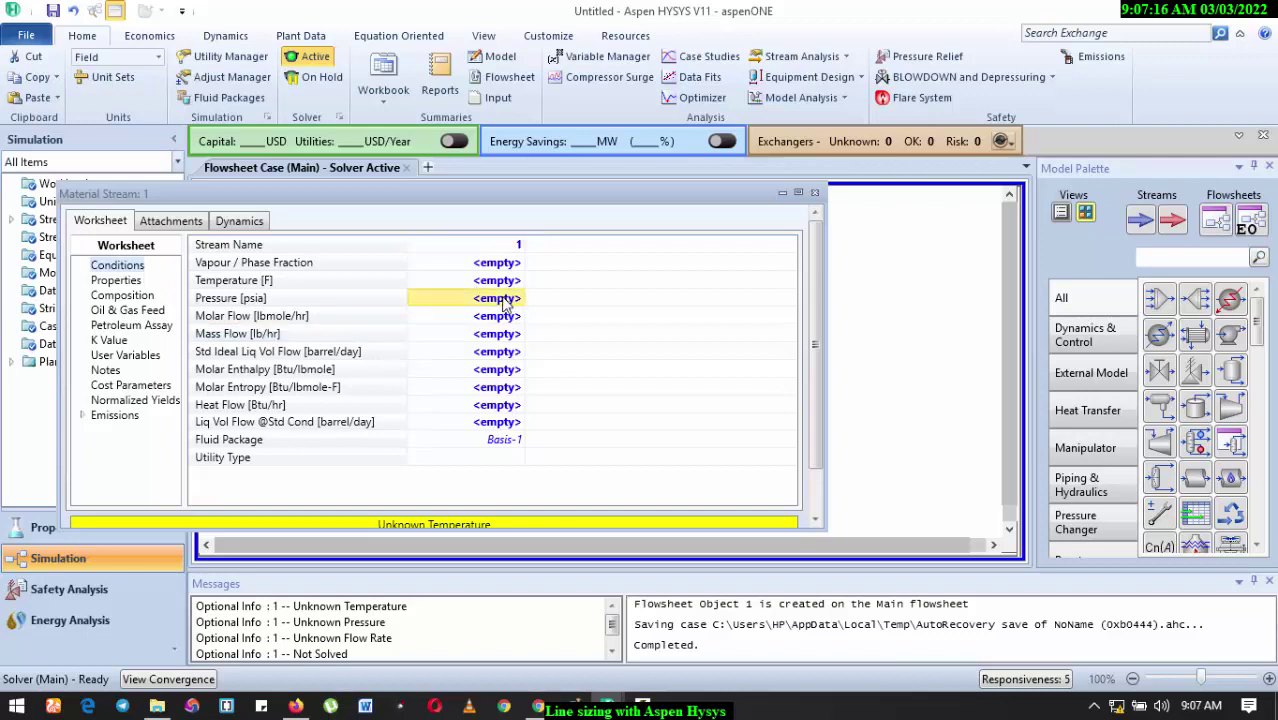
type("60")
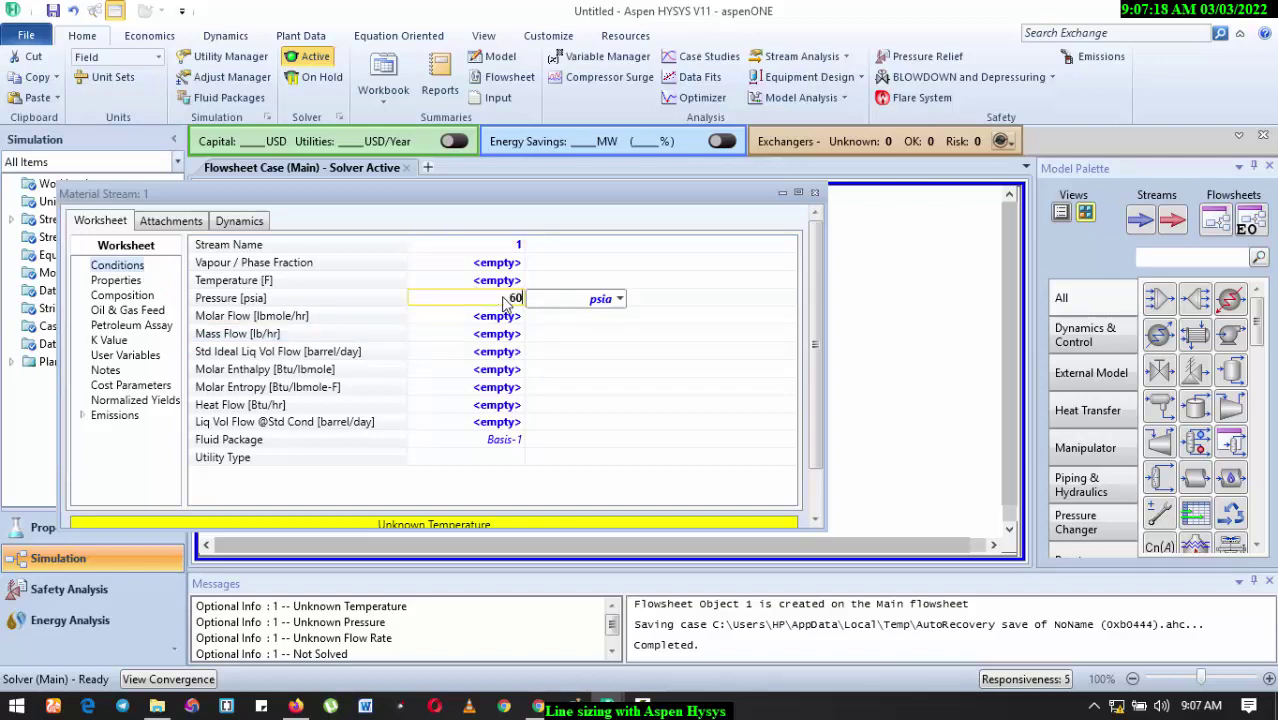
left_click(600, 299)
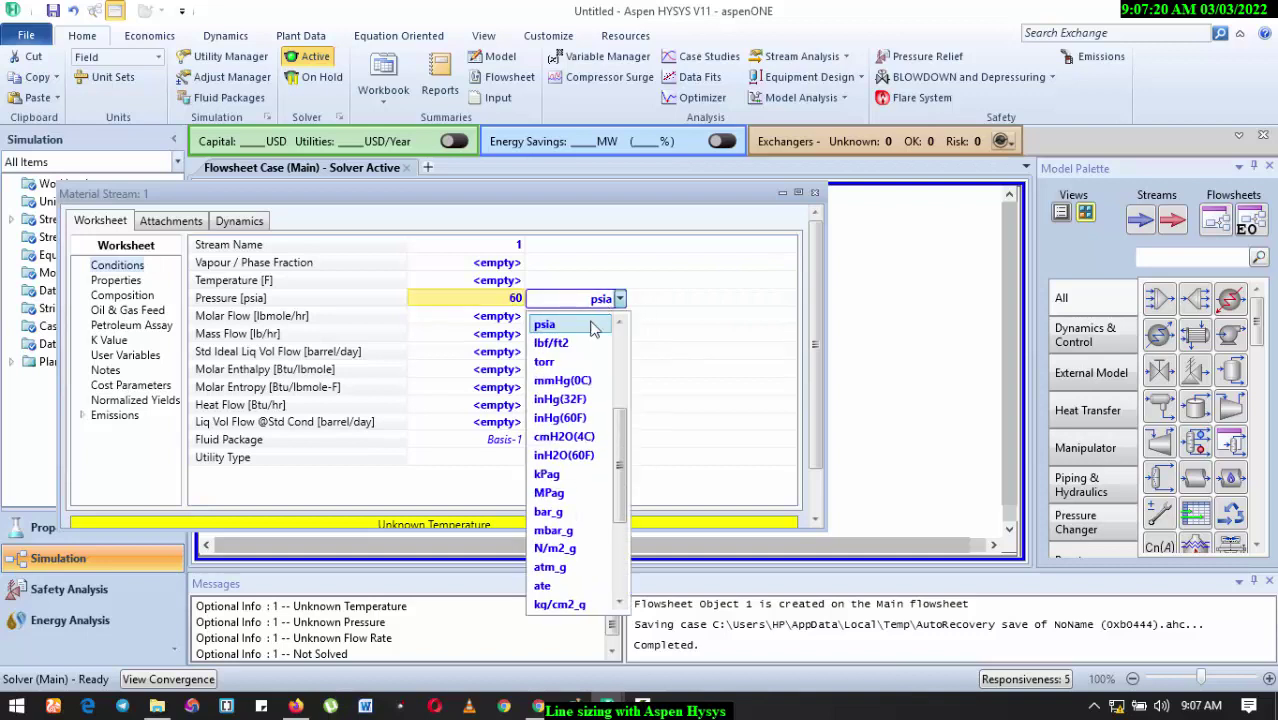
scroll(597, 372, "up", 4)
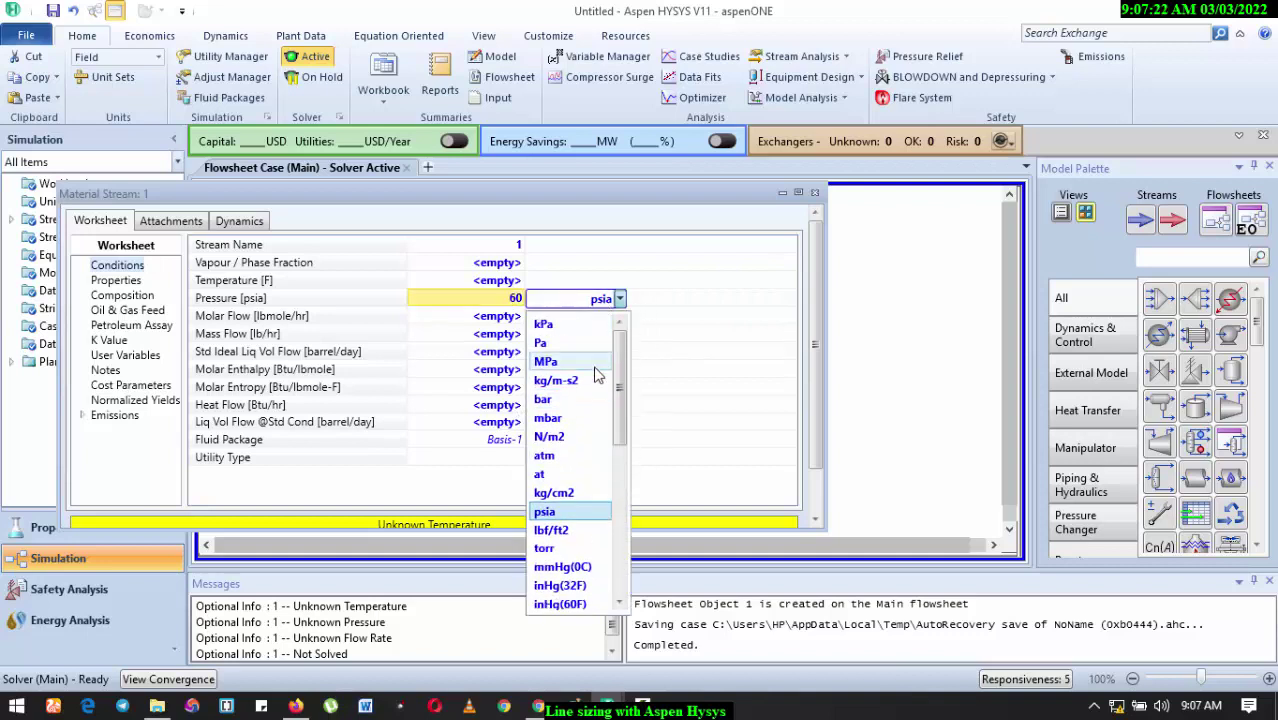
left_click(566, 399)
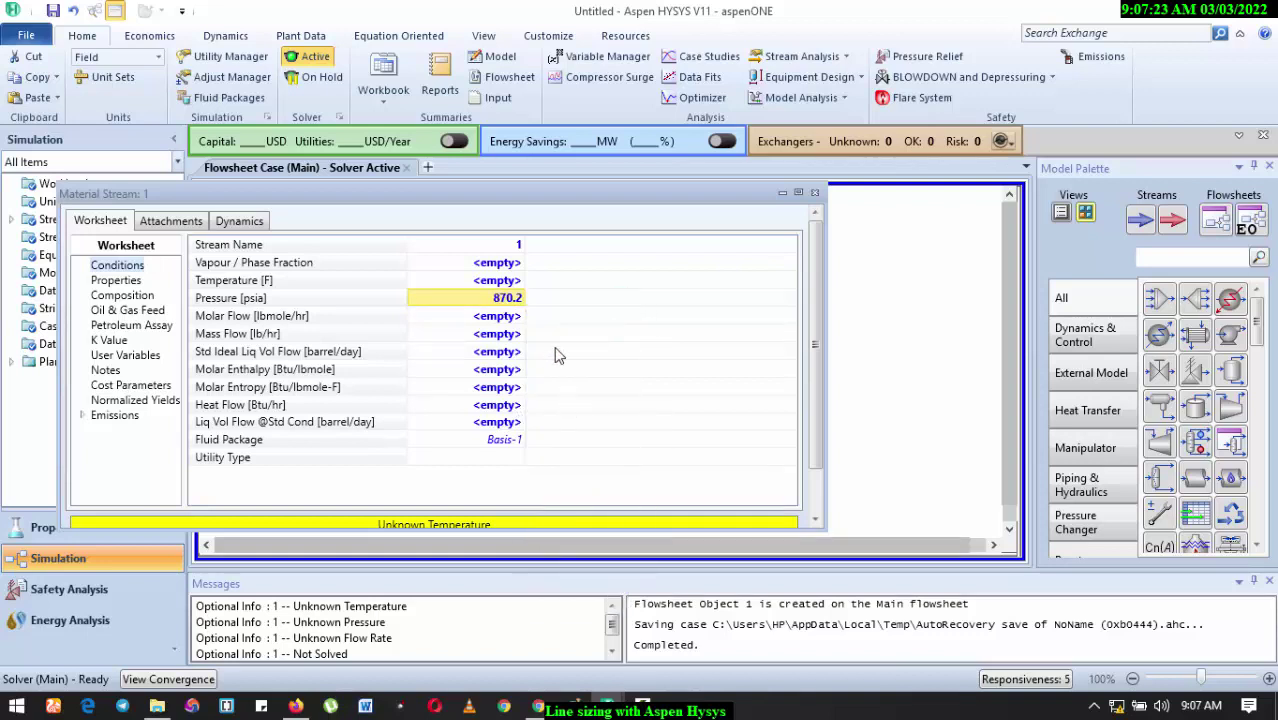
- Set stream 1's temperature to 25 °C
left_click(506, 282)
type("25")
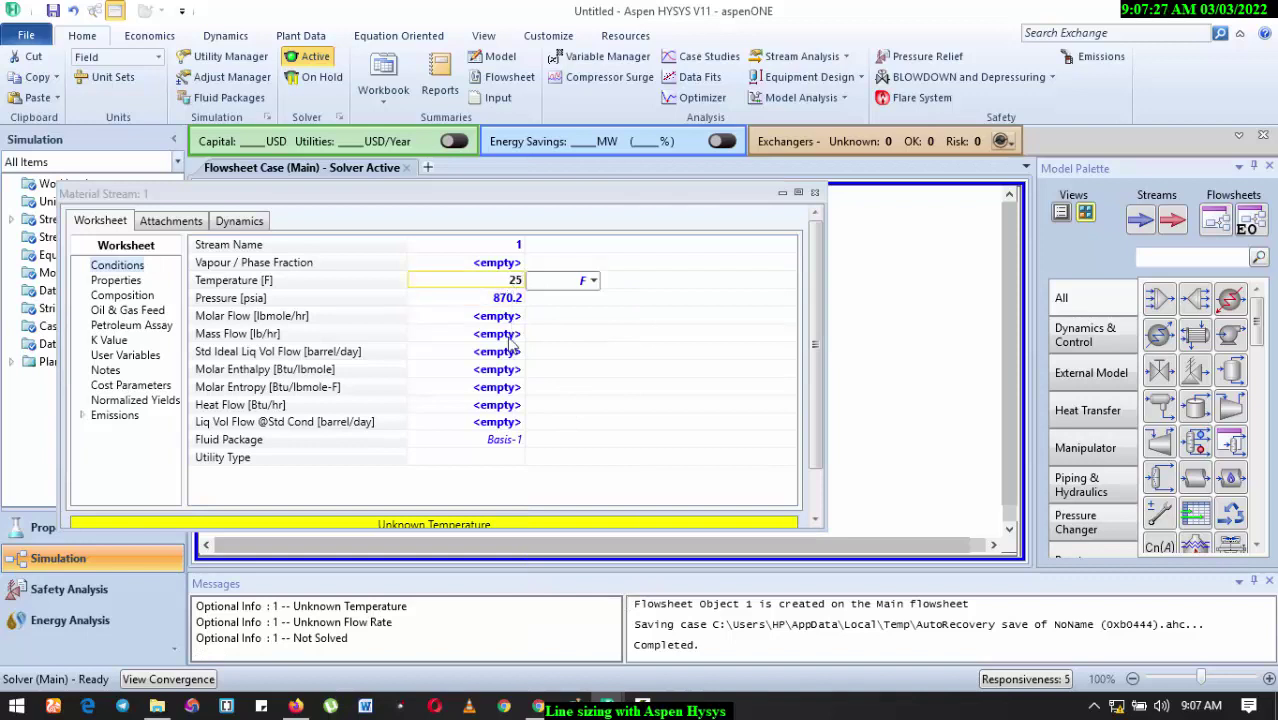
left_click(585, 281)
left_click(575, 306)
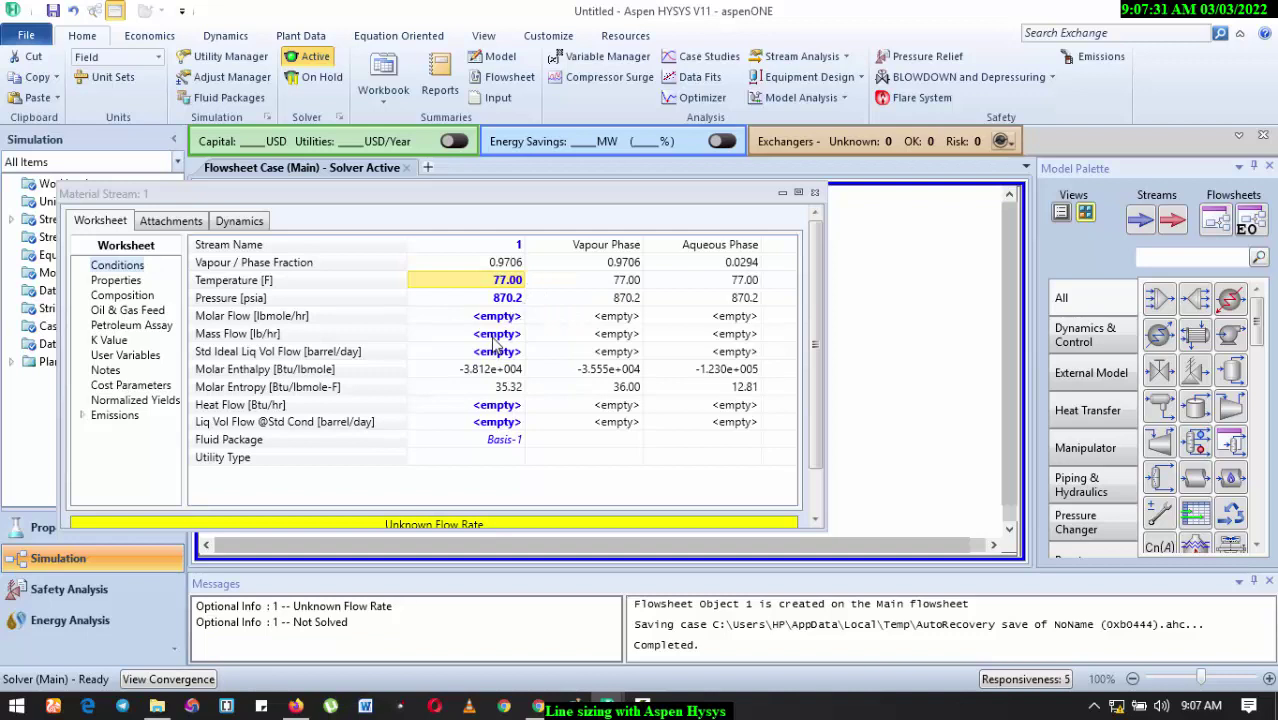
- Switch the case's units set to EuroSI
left_click(158, 58)
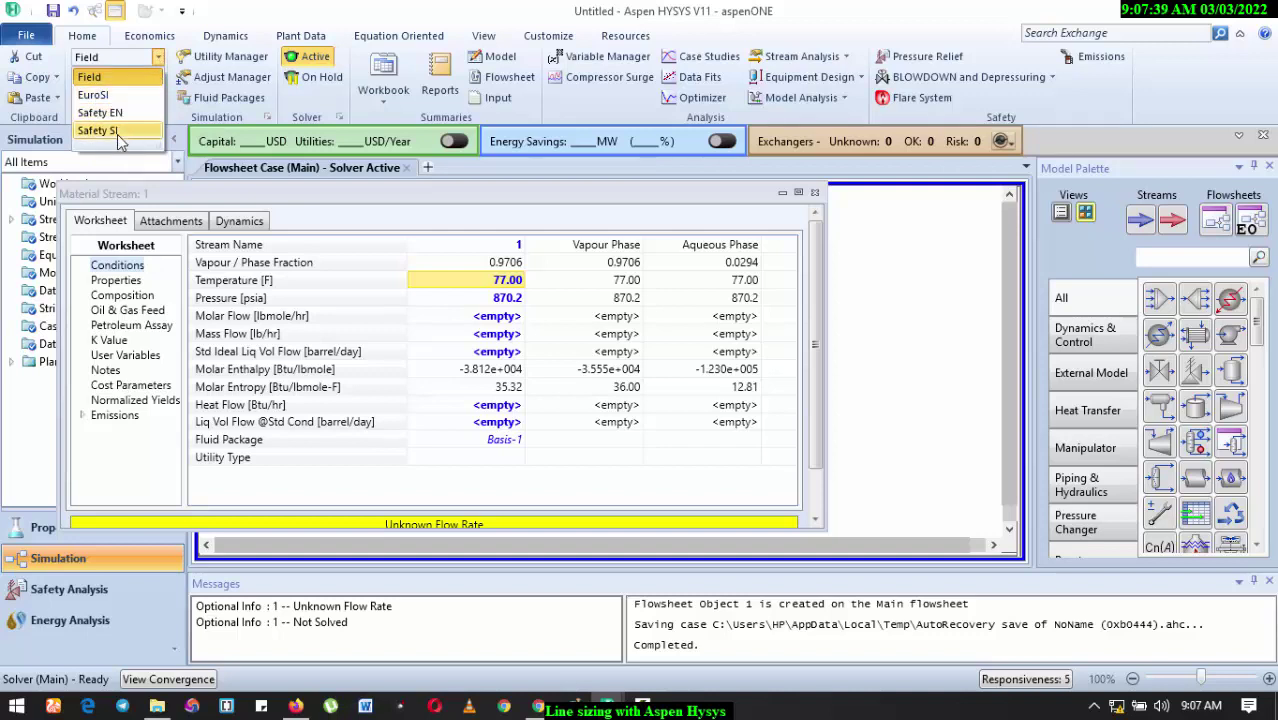
left_click(140, 62)
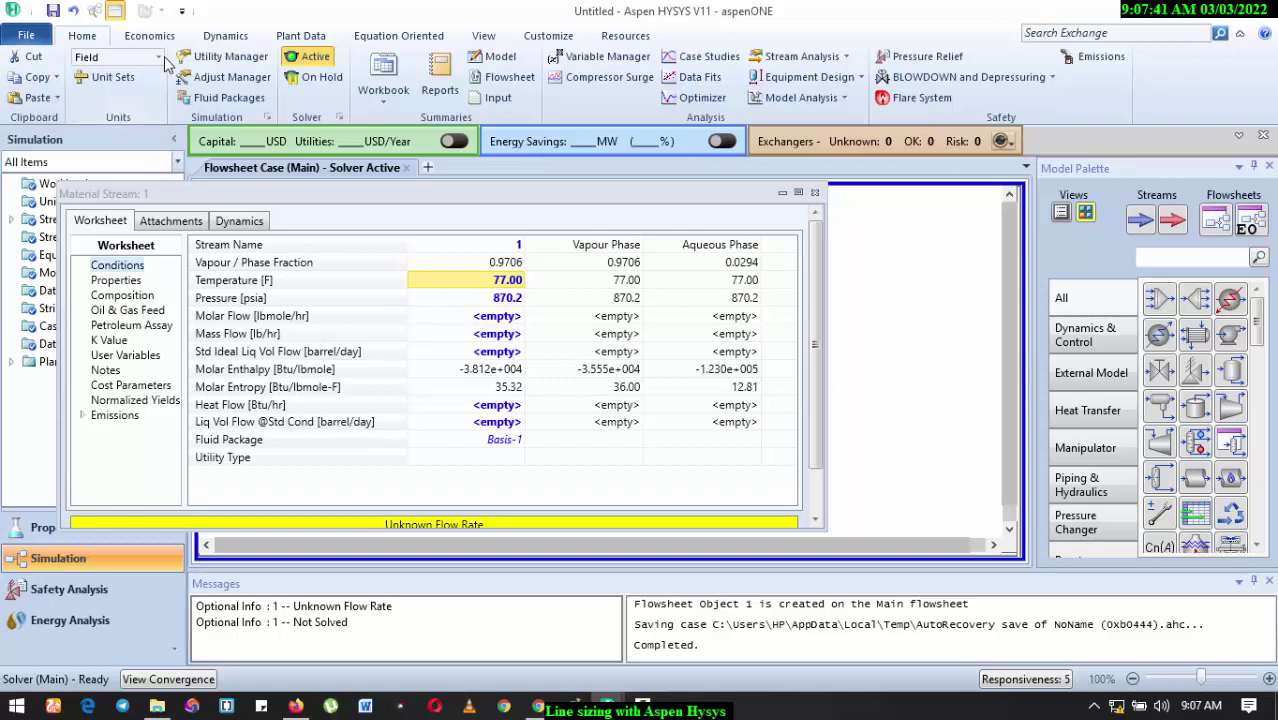
left_click(160, 58)
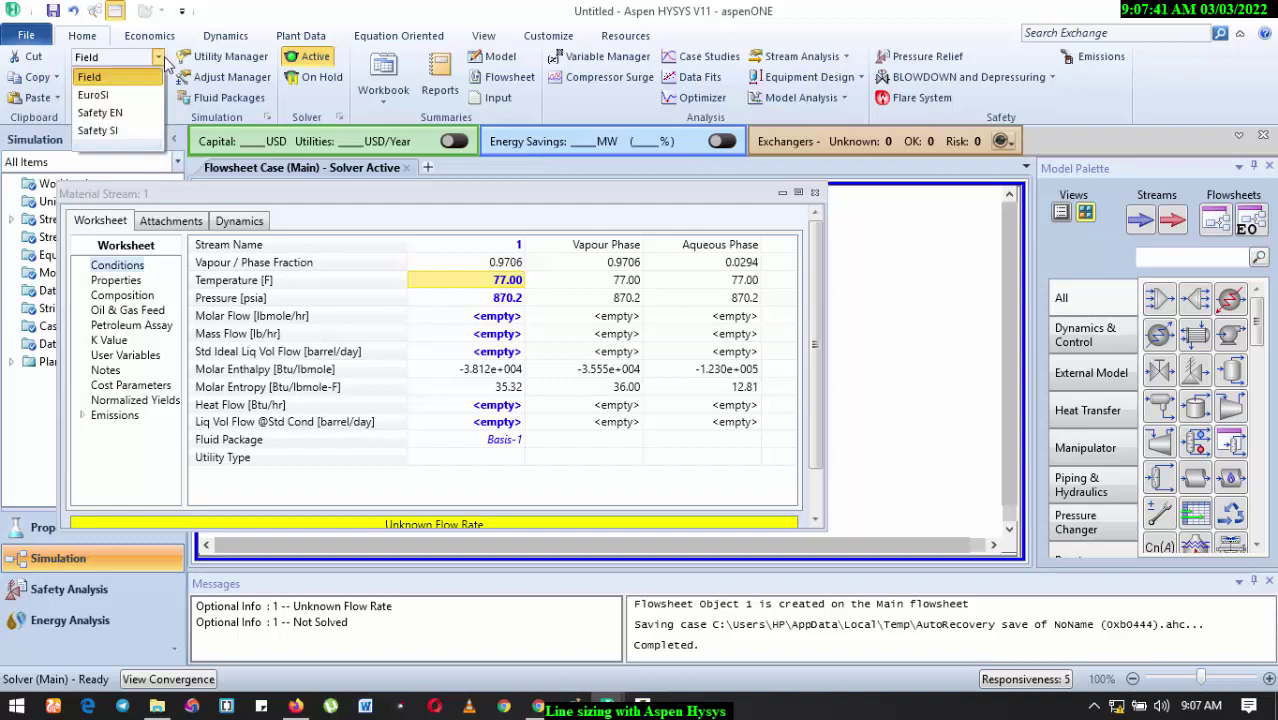
left_click(119, 96)
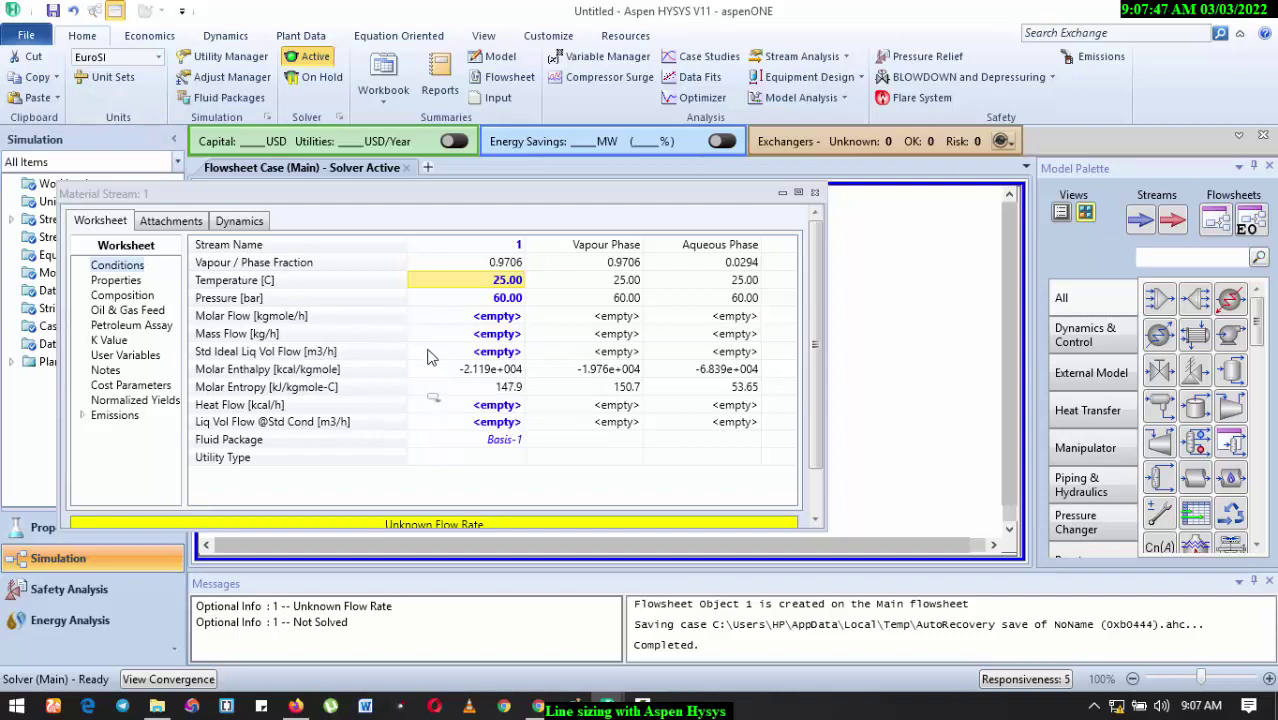
- Give stream 1 a molar flow of 1500 kgmole/h so it fully solves
left_click(497, 336)
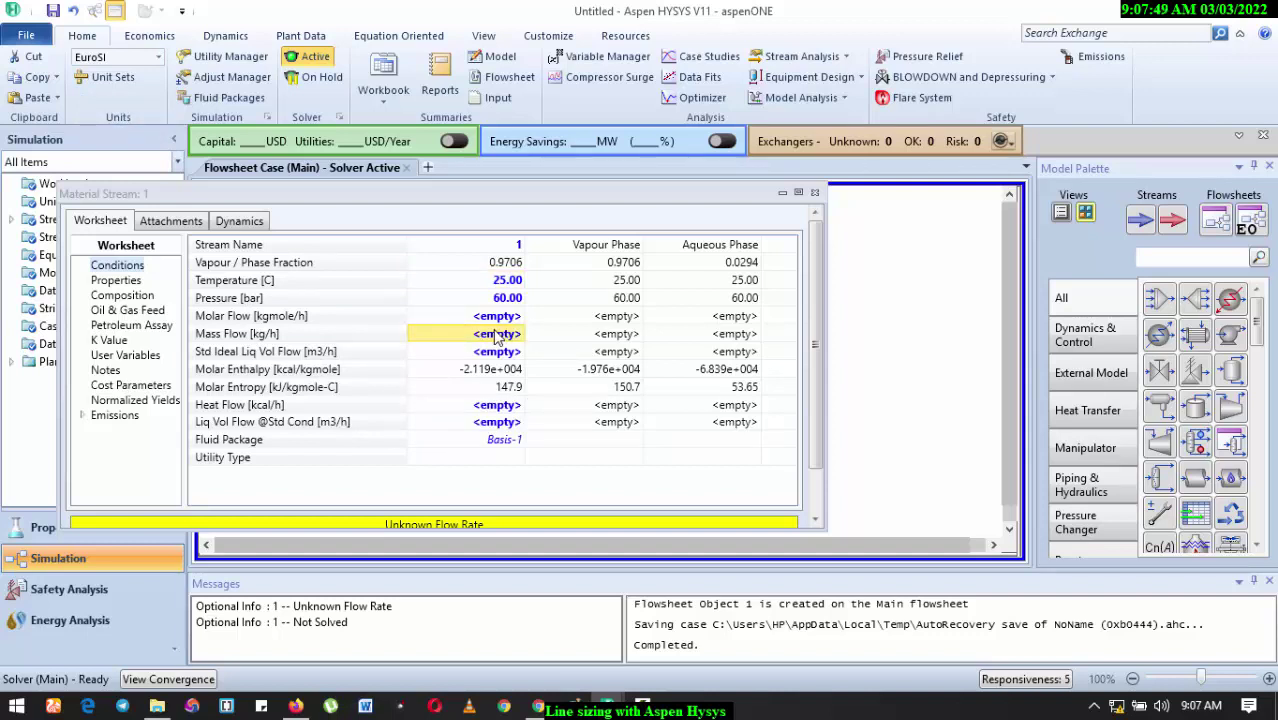
left_click(498, 321)
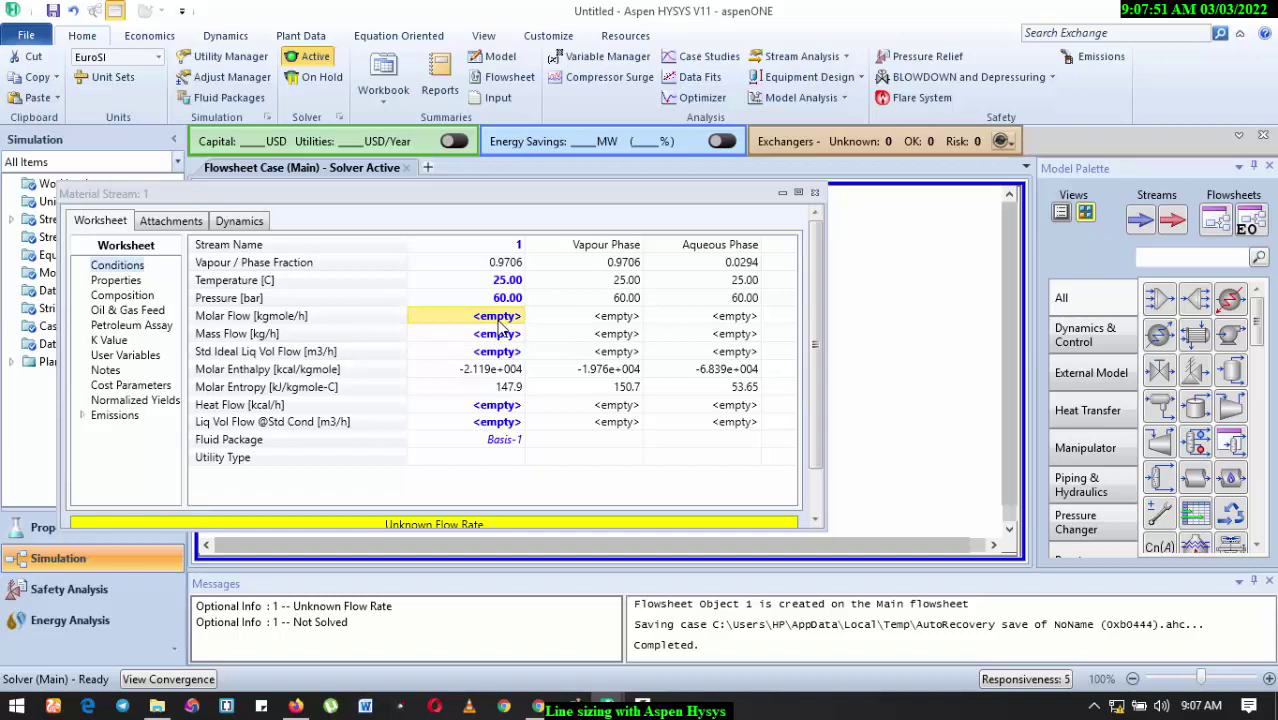
type("15")
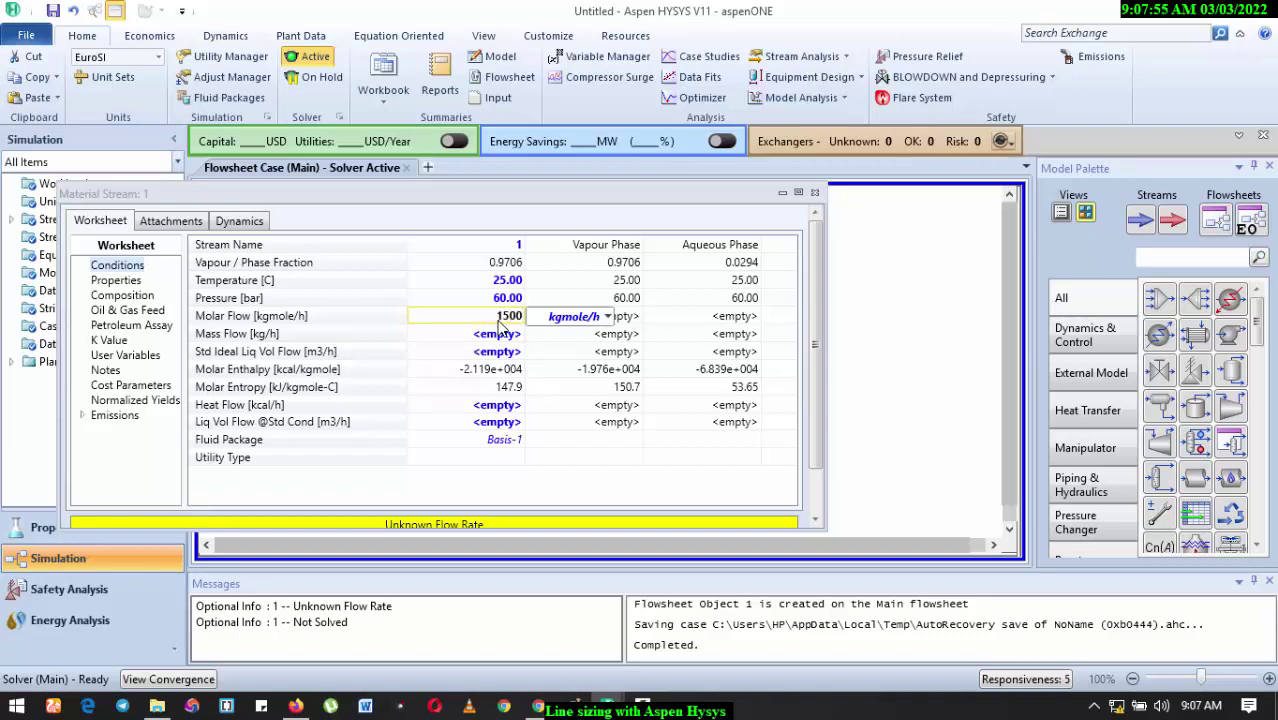
type("00")
left_click(497, 352)
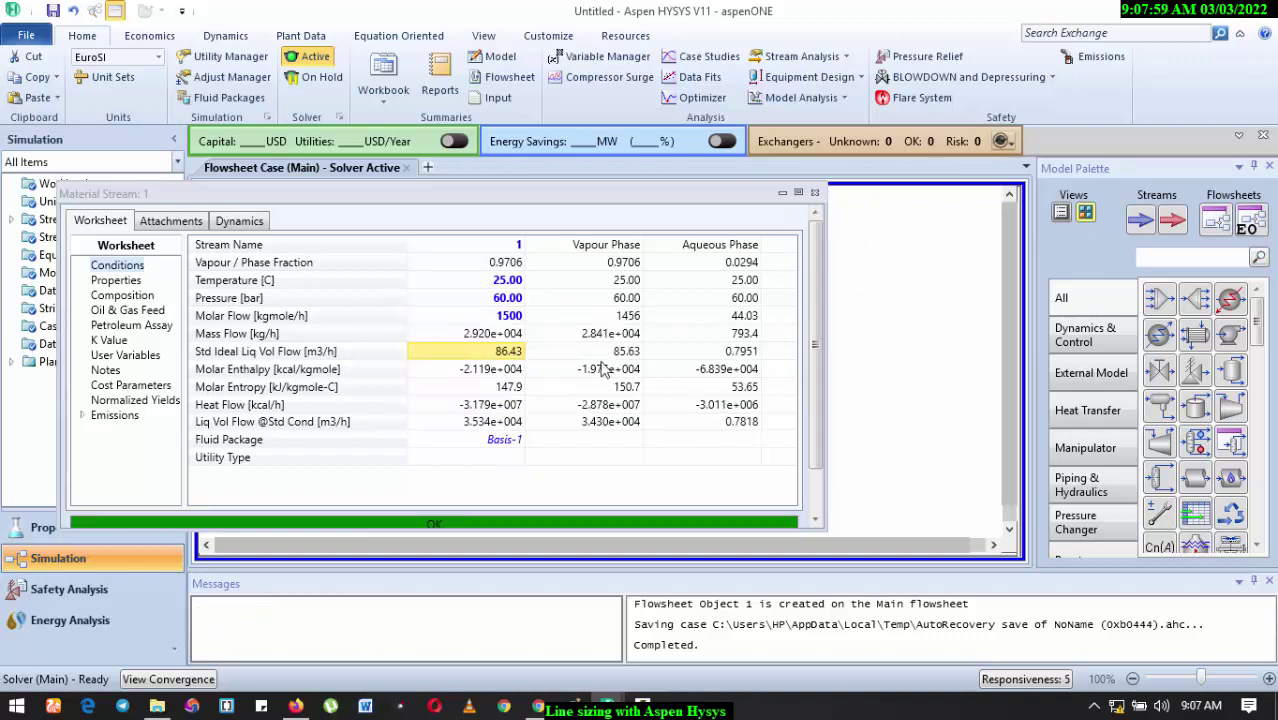
mouse_move(518, 375)
mouse_move(517, 318)
- Attach a Line Sizing Manager analysis to stream 1
left_click(173, 221)
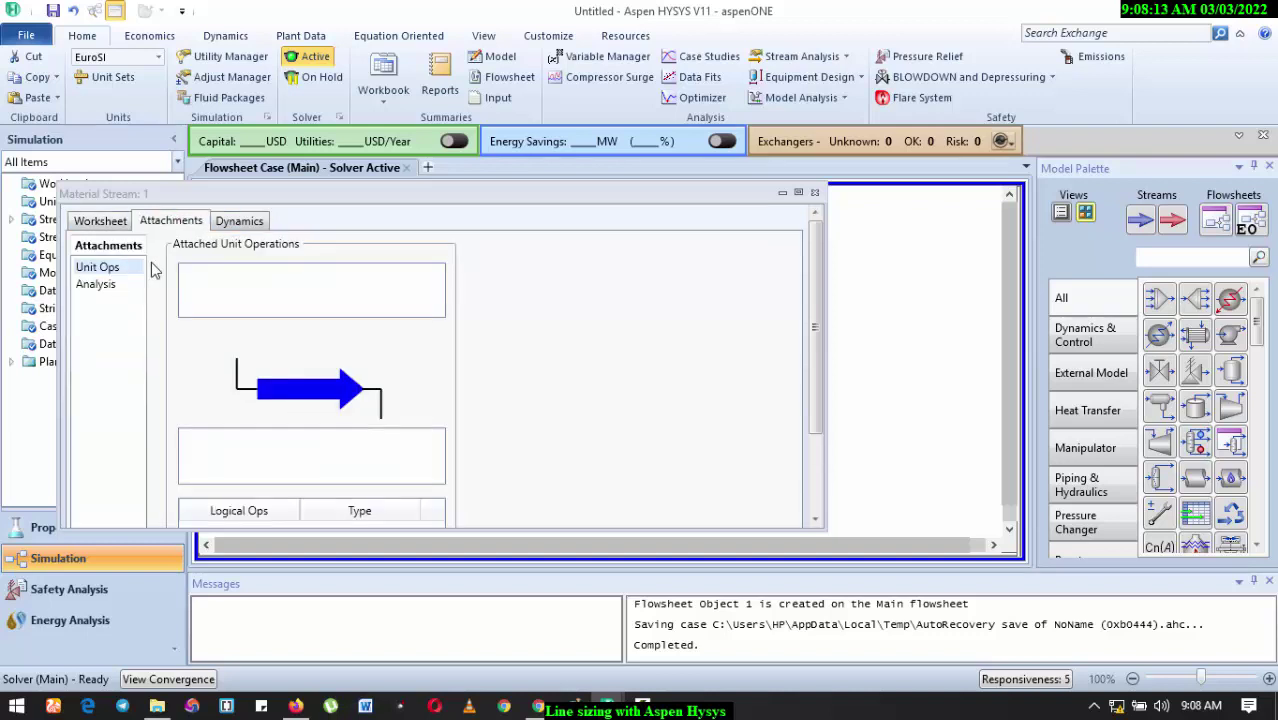
left_click(100, 284)
left_click(722, 327)
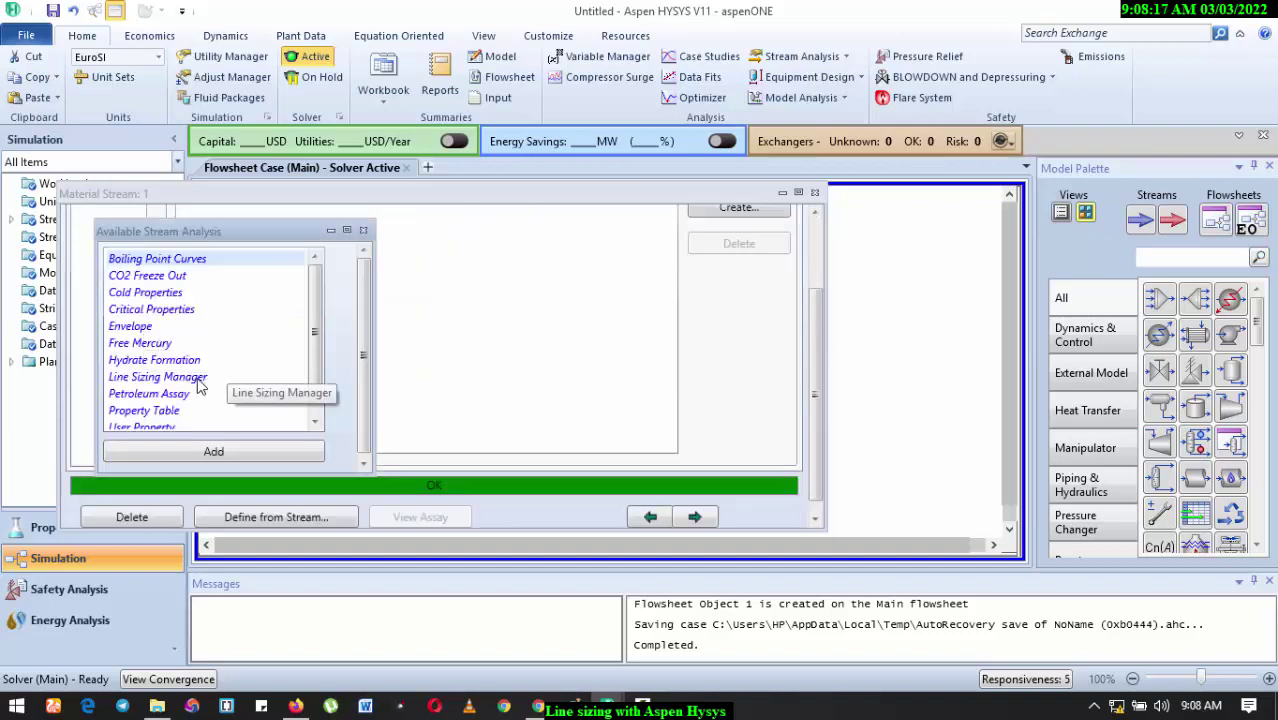
left_click(199, 378)
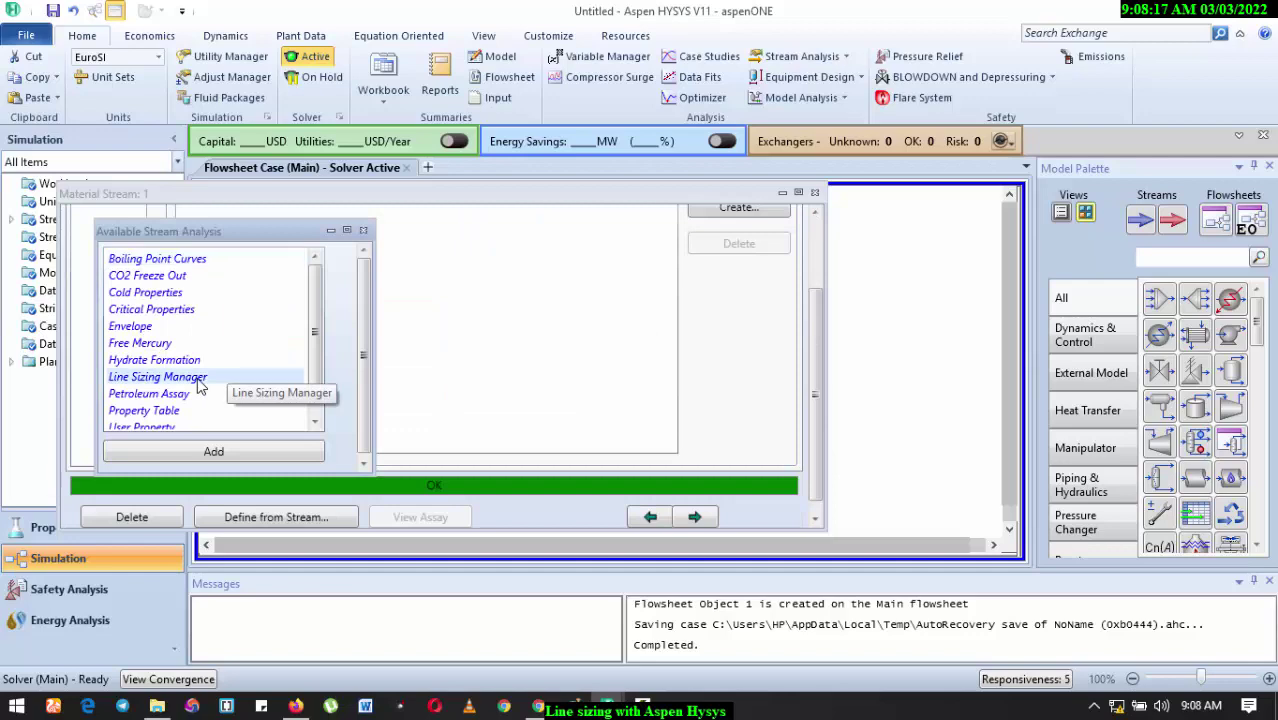
left_click(220, 456)
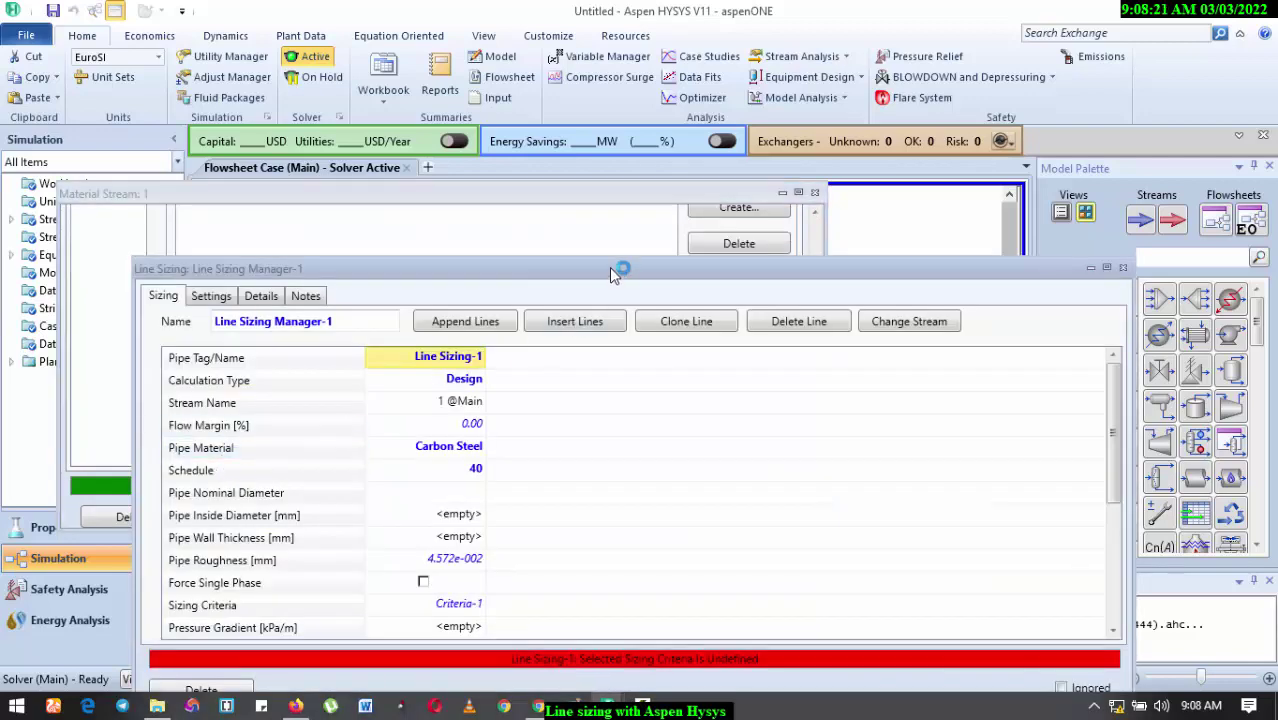
left_click_drag(609, 267, 607, 95)
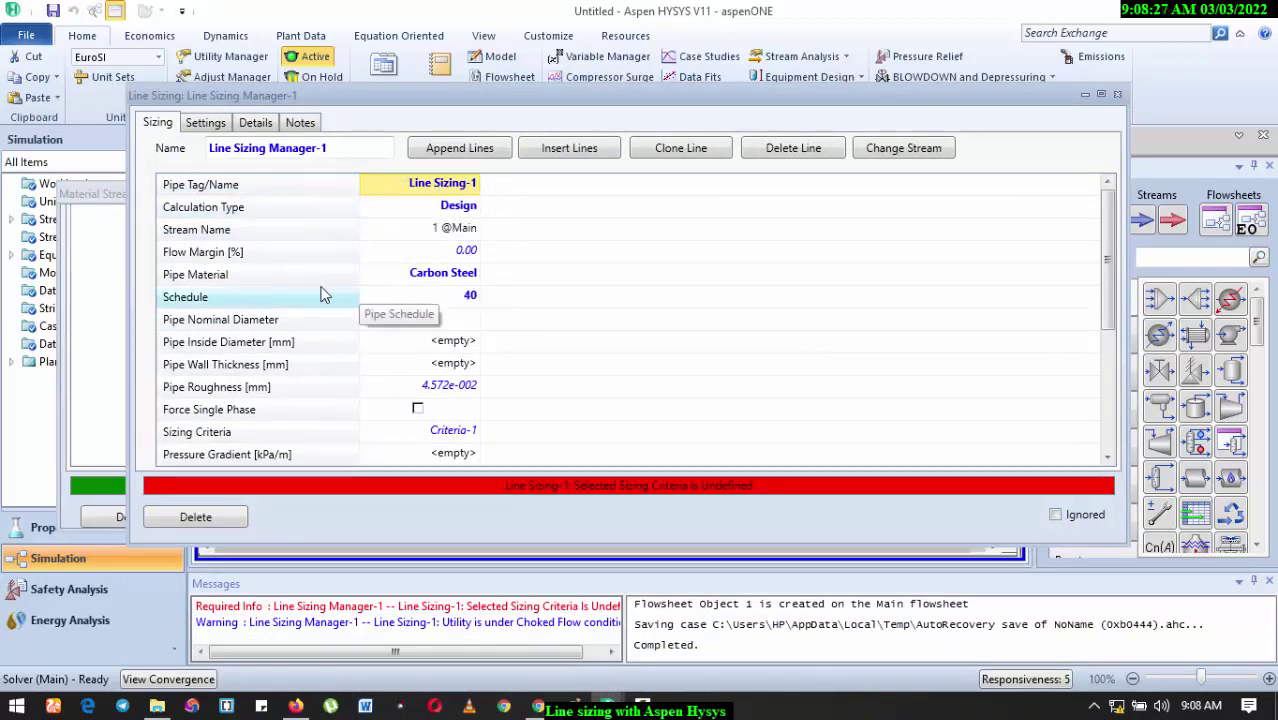
- Keep Carbon Steel as the pipe material and set the schedule to 80
left_click(475, 276)
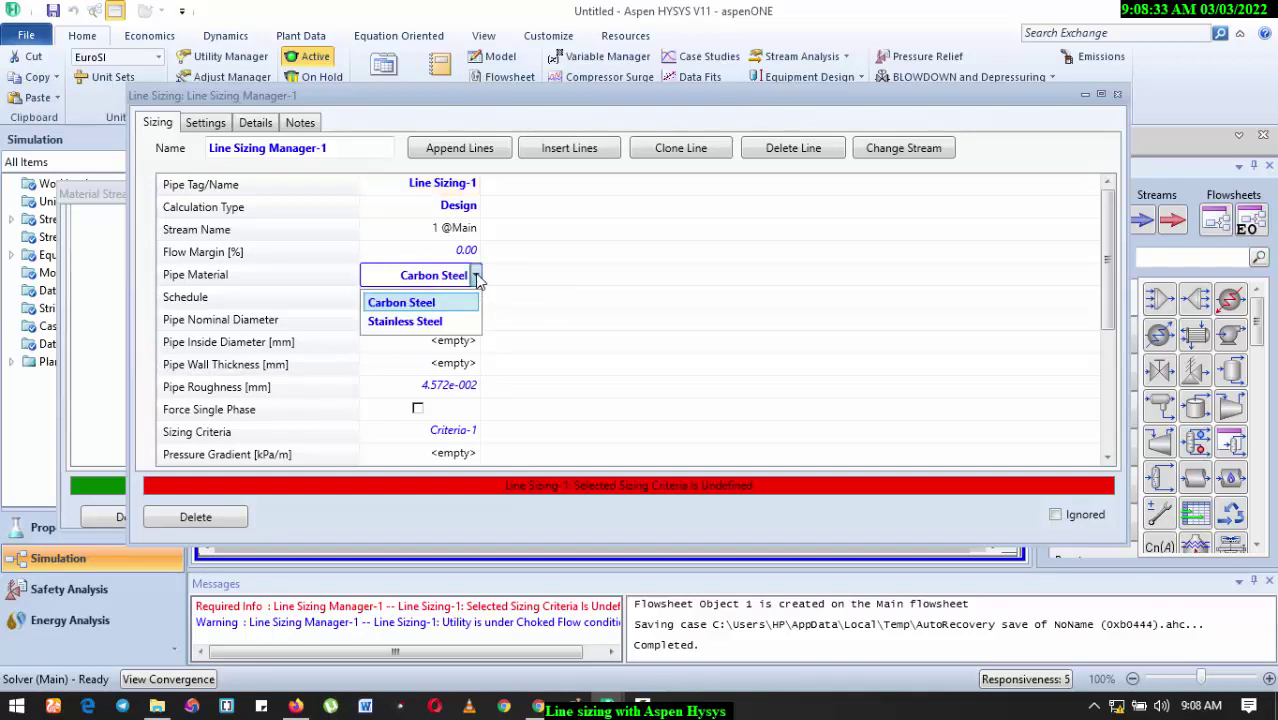
left_click(476, 277)
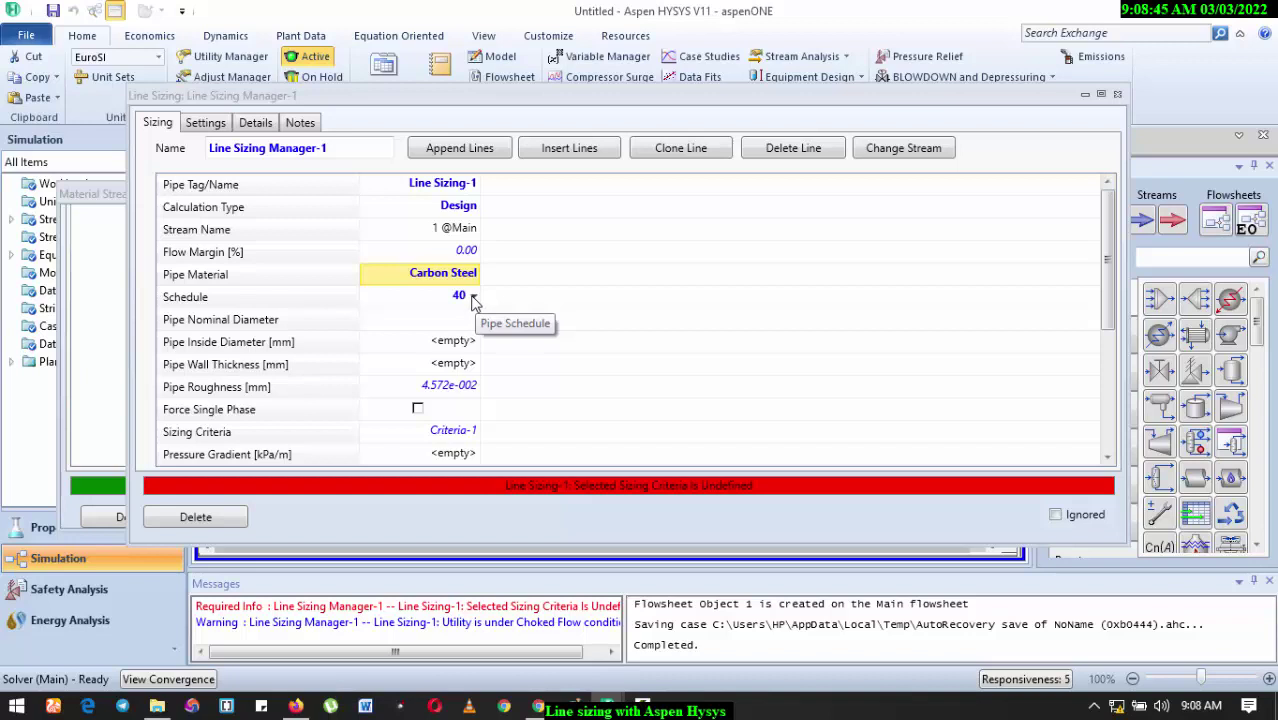
left_click(474, 299)
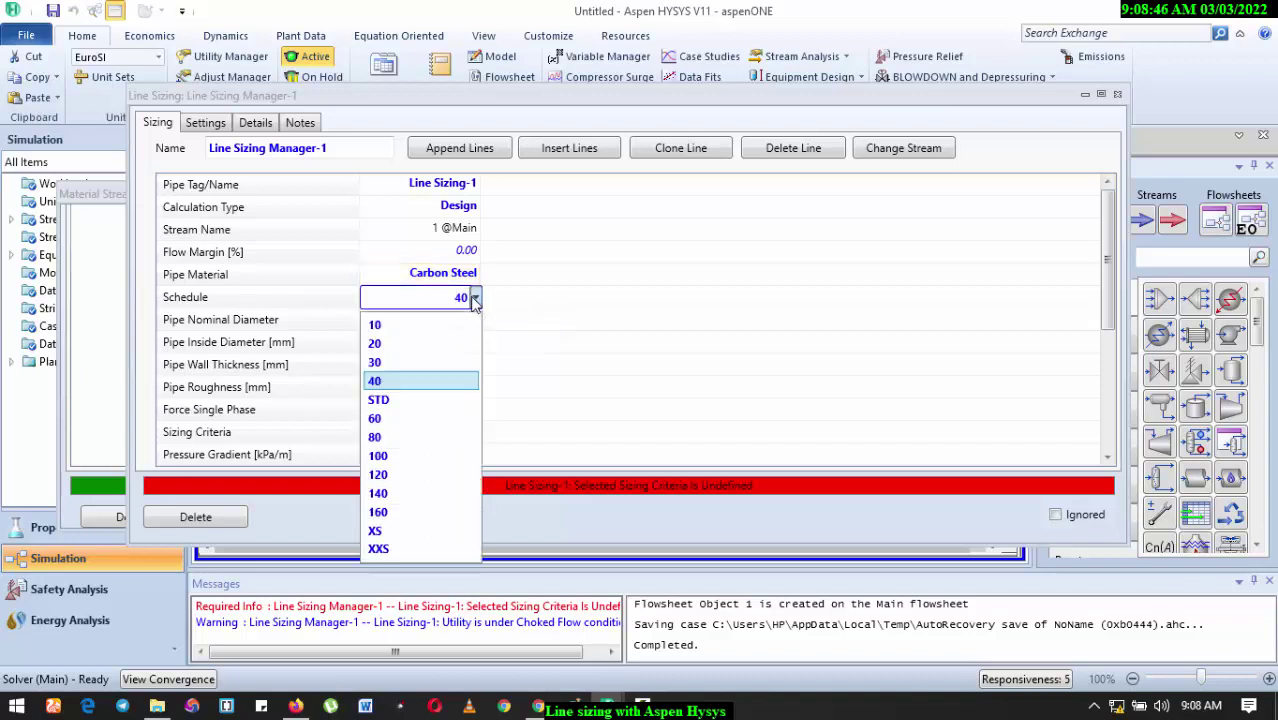
left_click(418, 437)
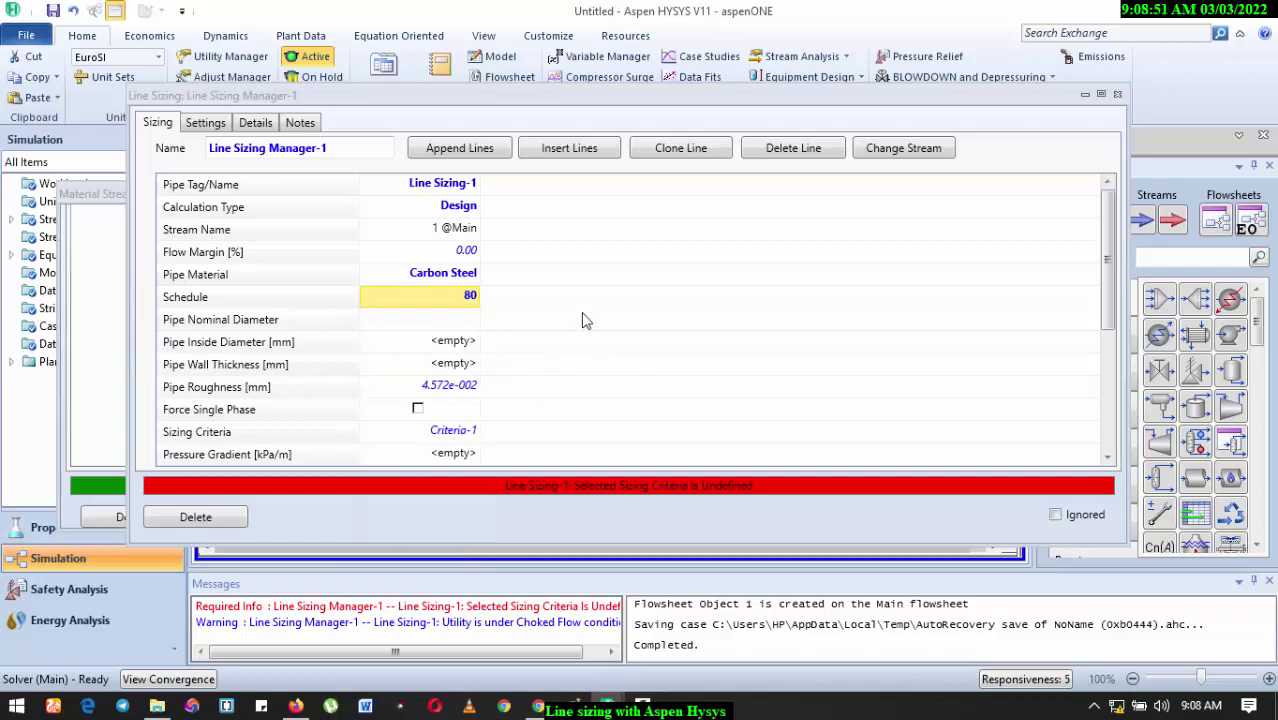
- Enter a pipe length of 4 km for the line
scroll(898, 337, "down", 2)
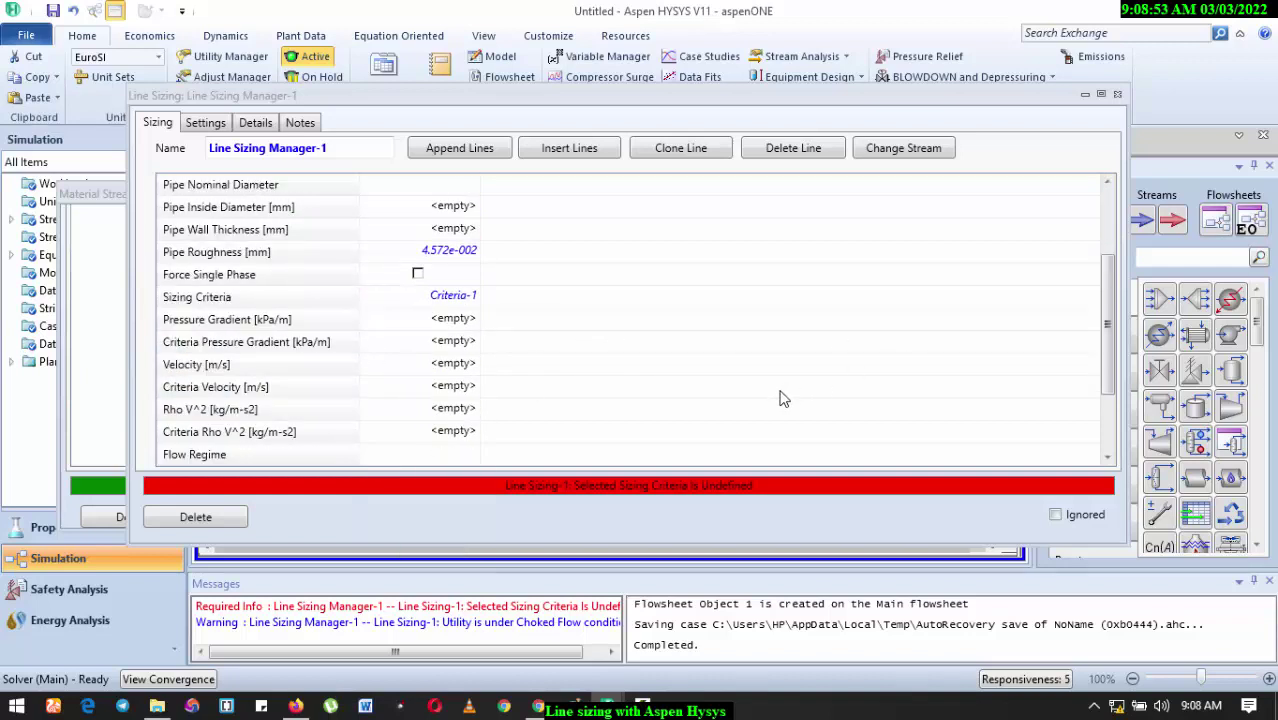
scroll(780, 397, "down", 2)
left_click(225, 390)
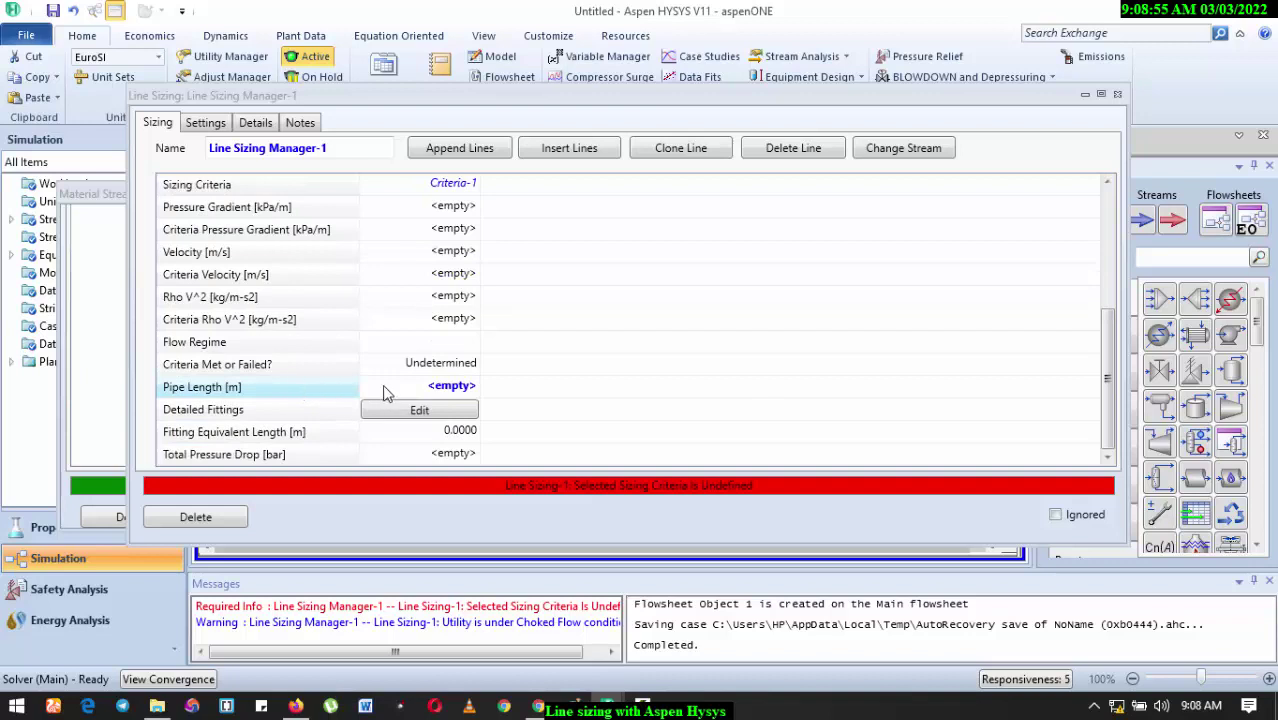
left_click(445, 388)
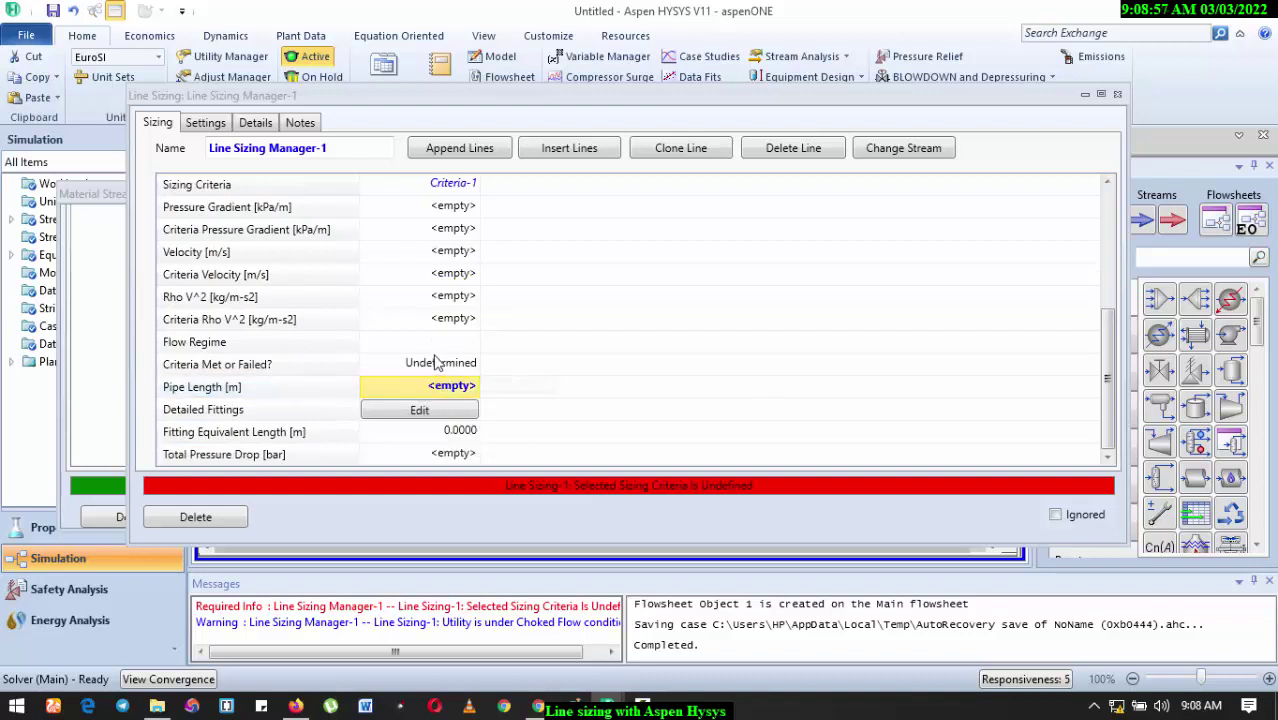
type("4")
left_click(549, 388)
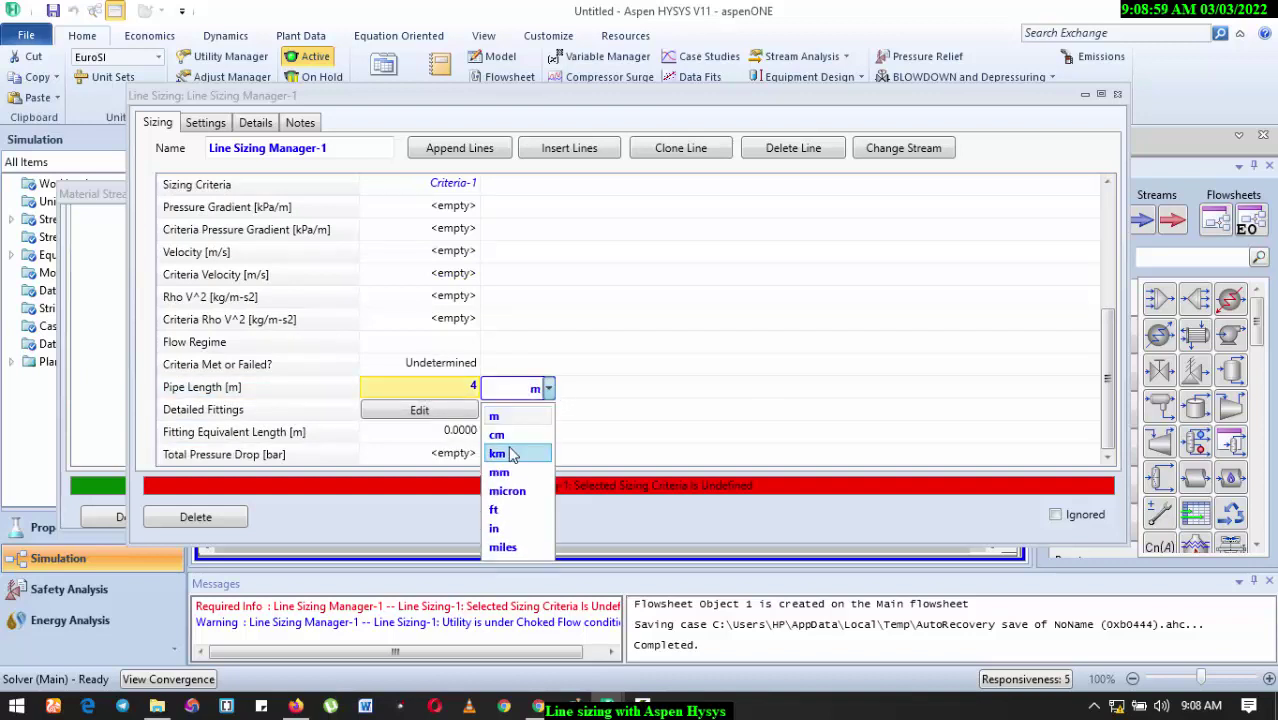
left_click(497, 454)
left_click(450, 300)
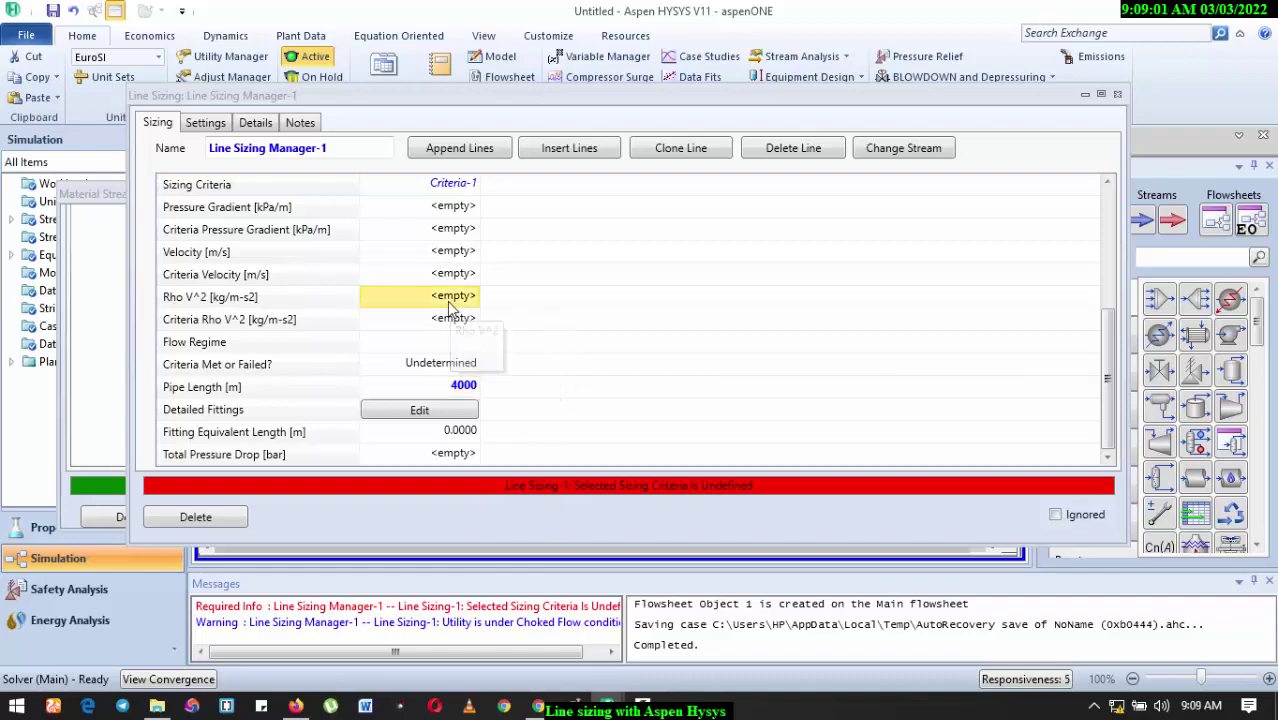
- Check the sizing criteria settings and pipe sketch, then return to the HYSYS window
scroll(450, 305, "up", 5)
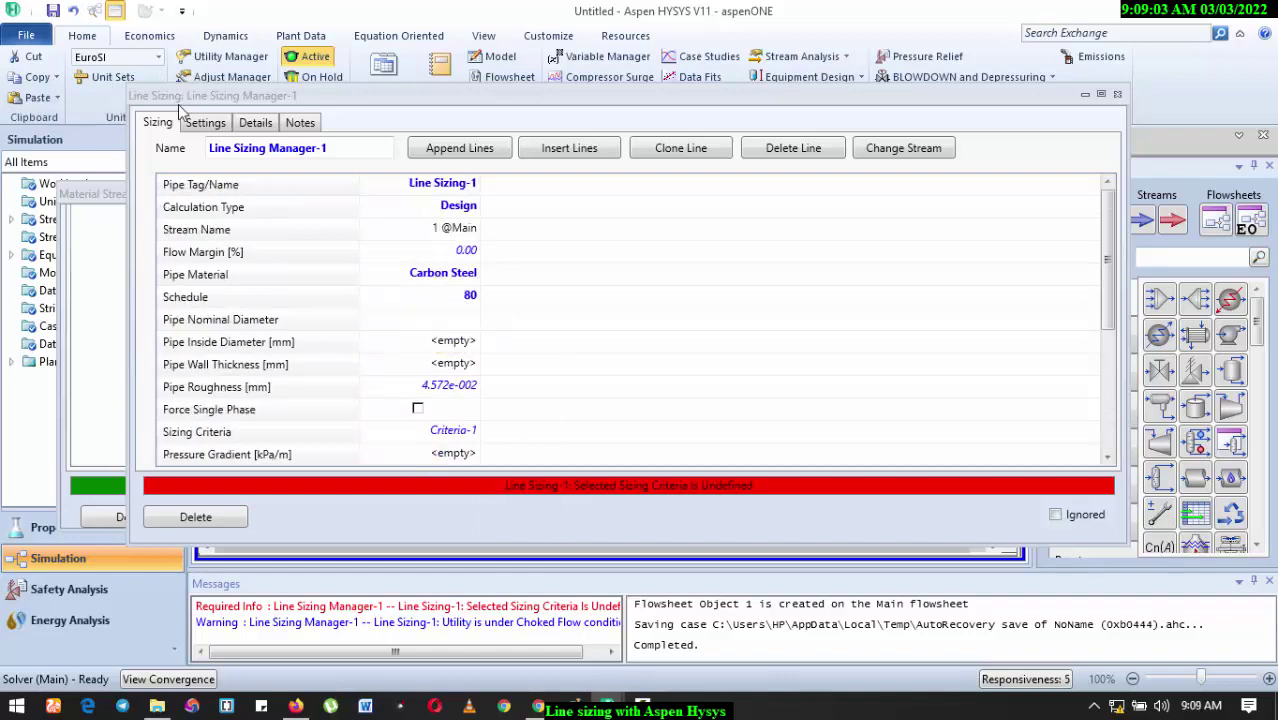
left_click(204, 123)
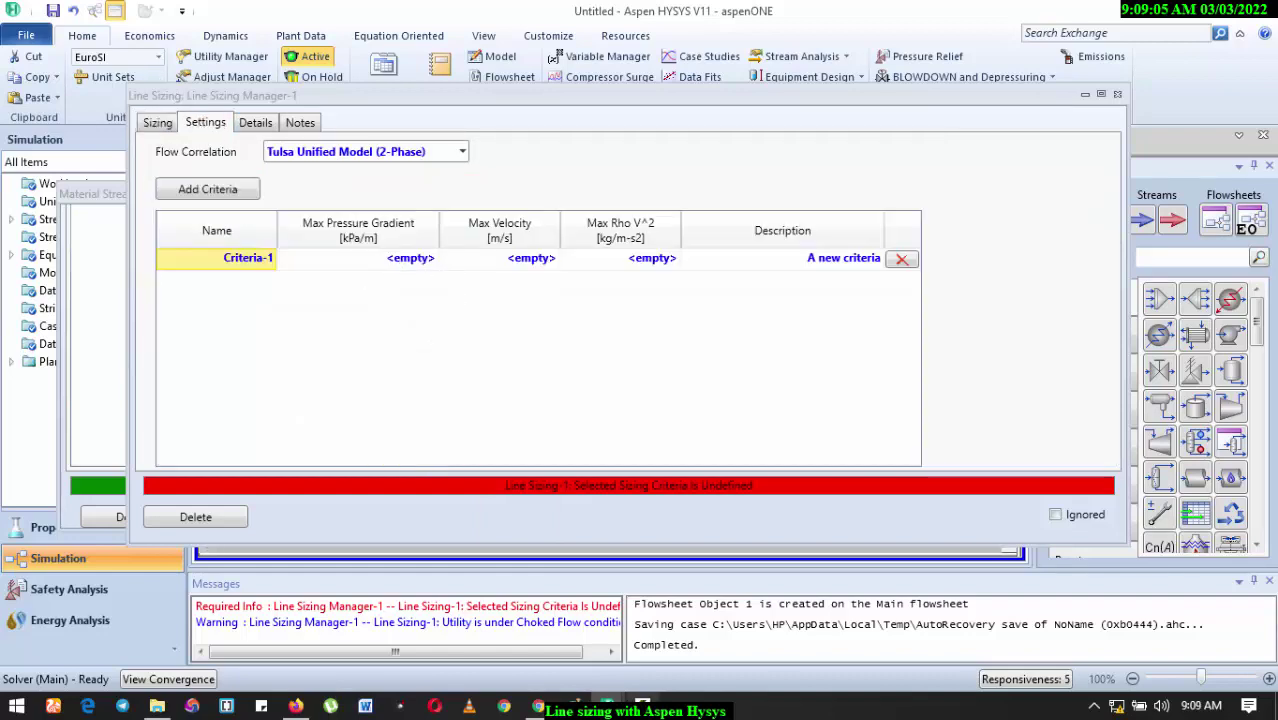
left_click(574, 707)
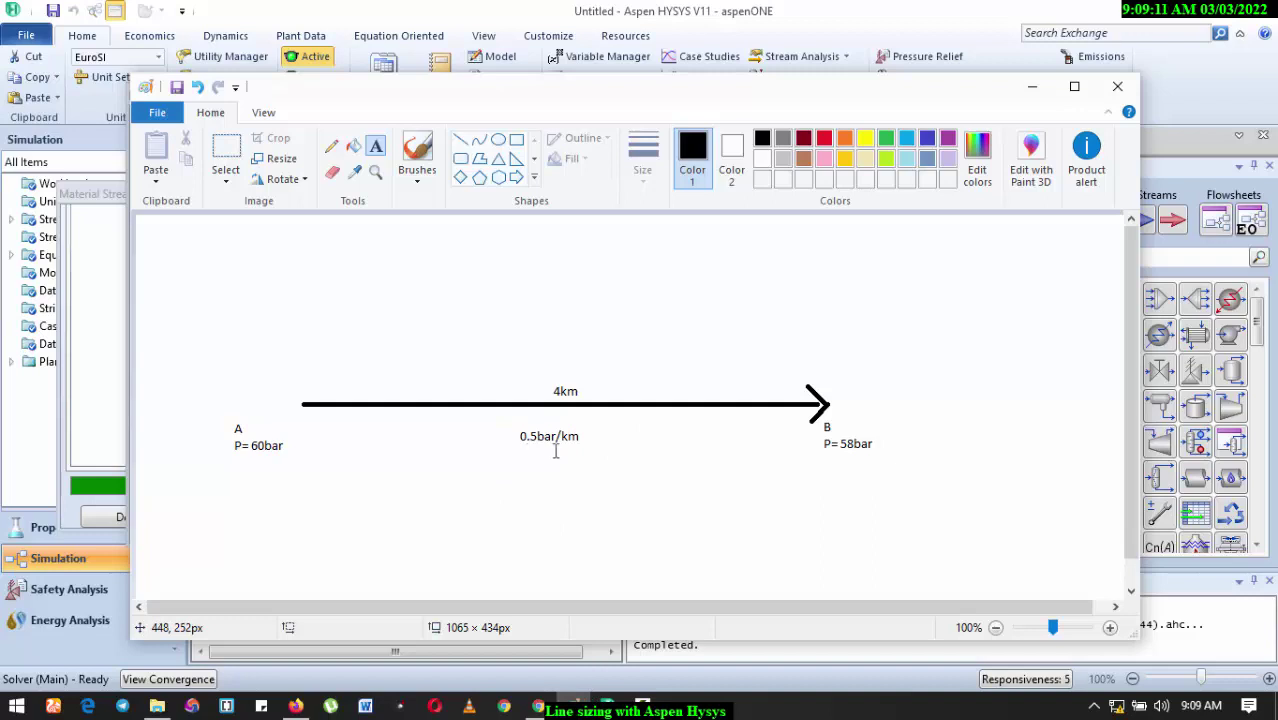
mouse_move(614, 710)
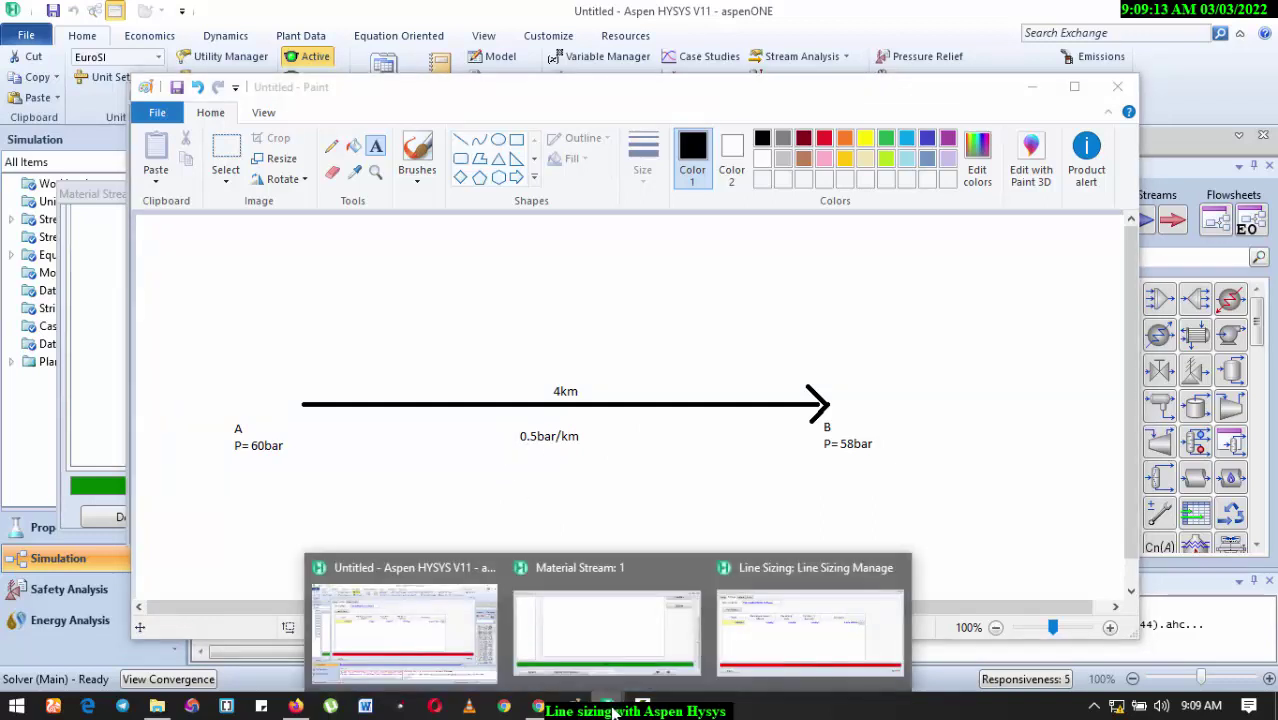
left_click(661, 666)
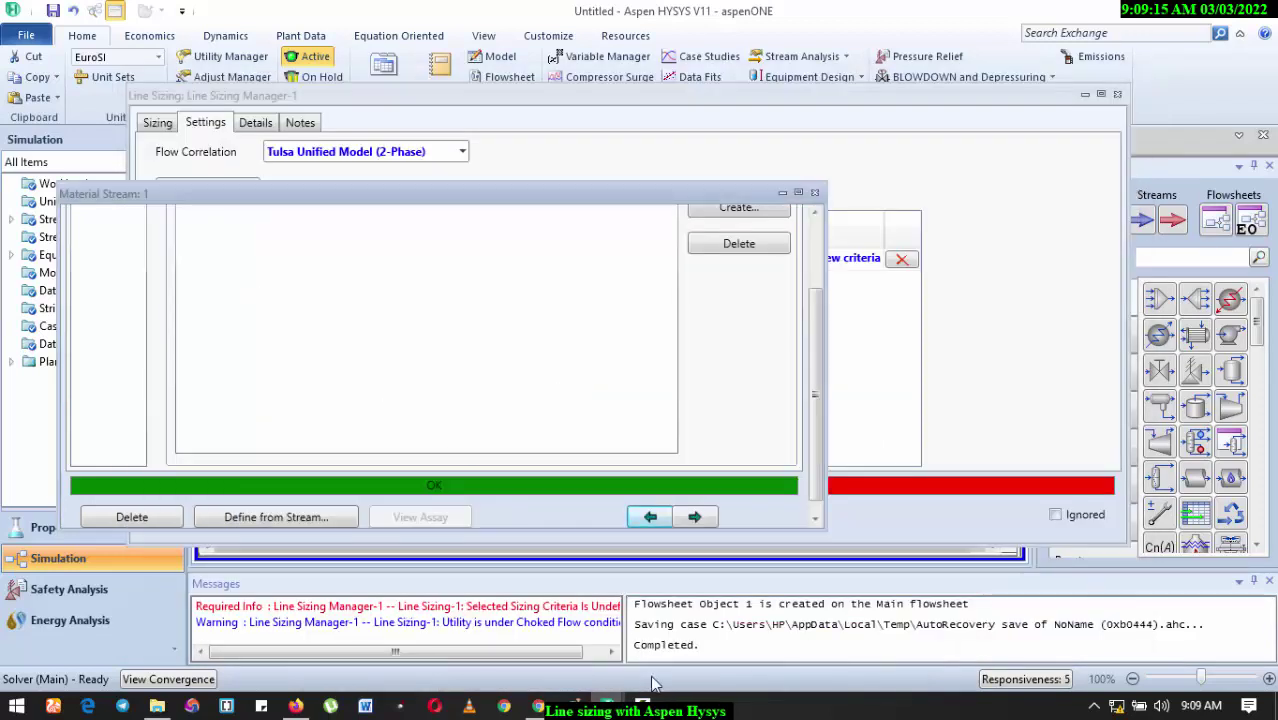
- In the Line Sizing Manager settings, enter 0.5 bar/km as Criteria-1's maximum pressure gradient
left_click(1069, 368)
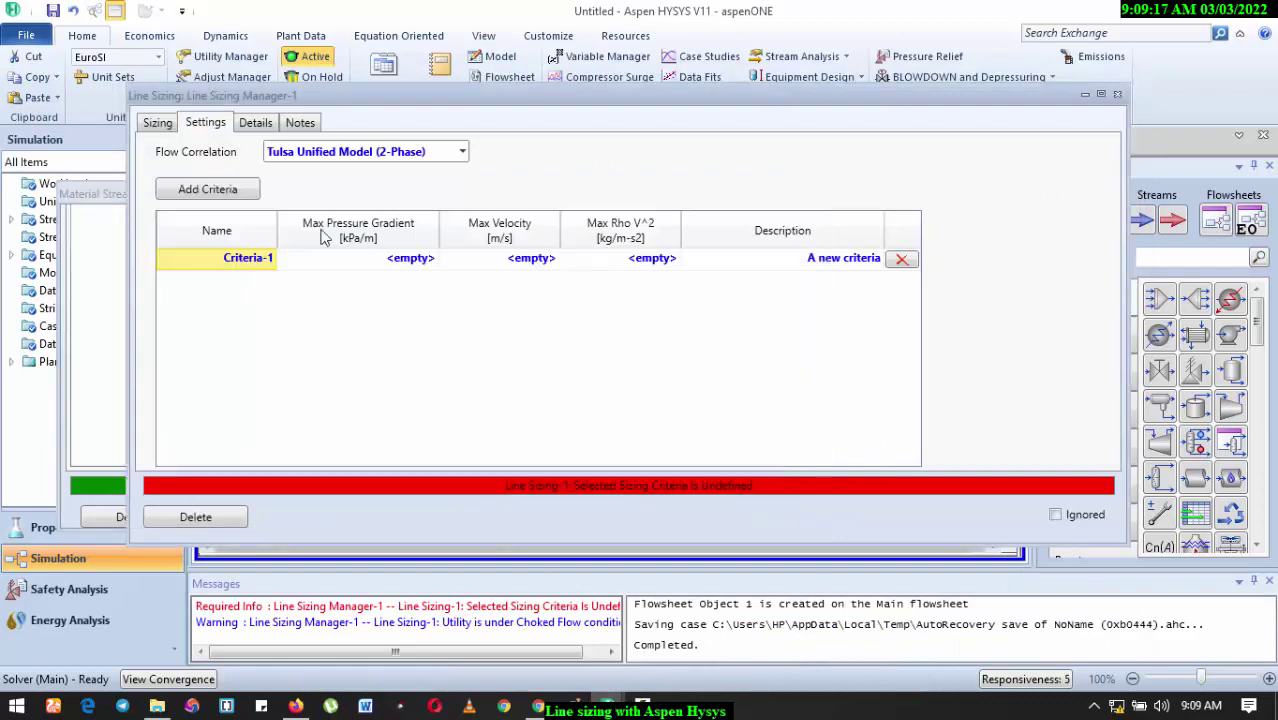
left_click(158, 128)
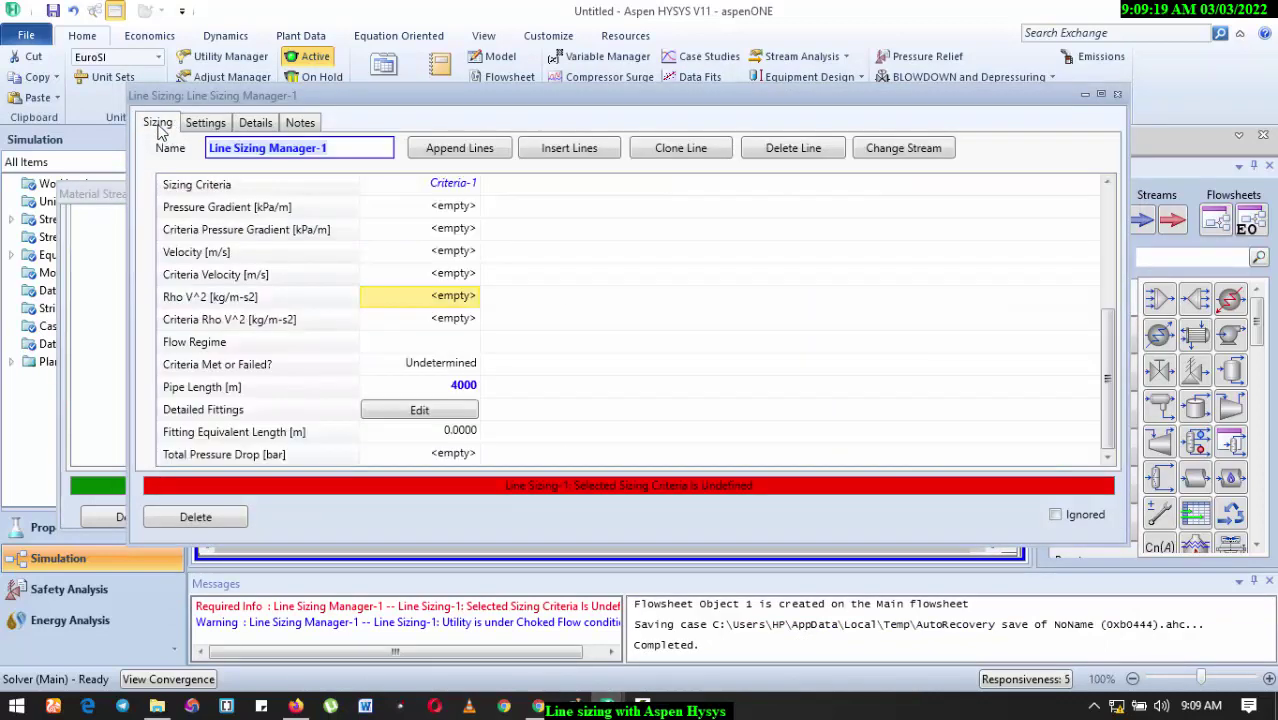
left_click(205, 128)
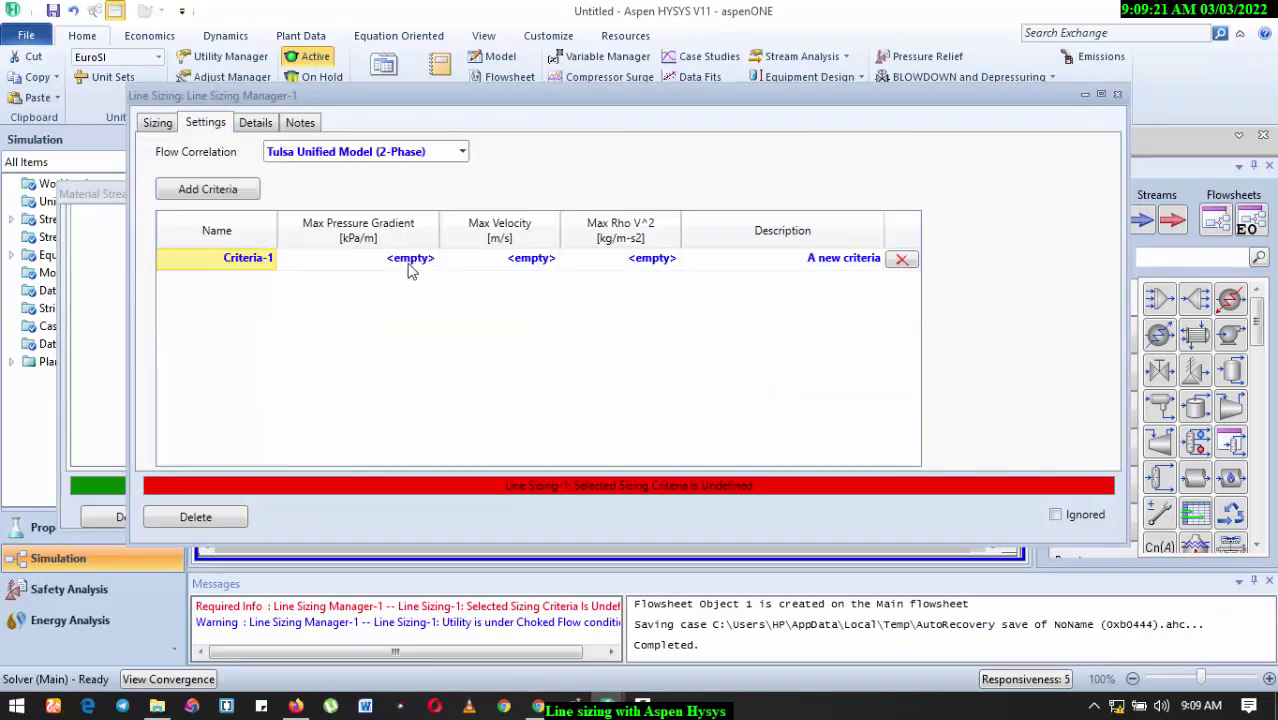
left_click(410, 264)
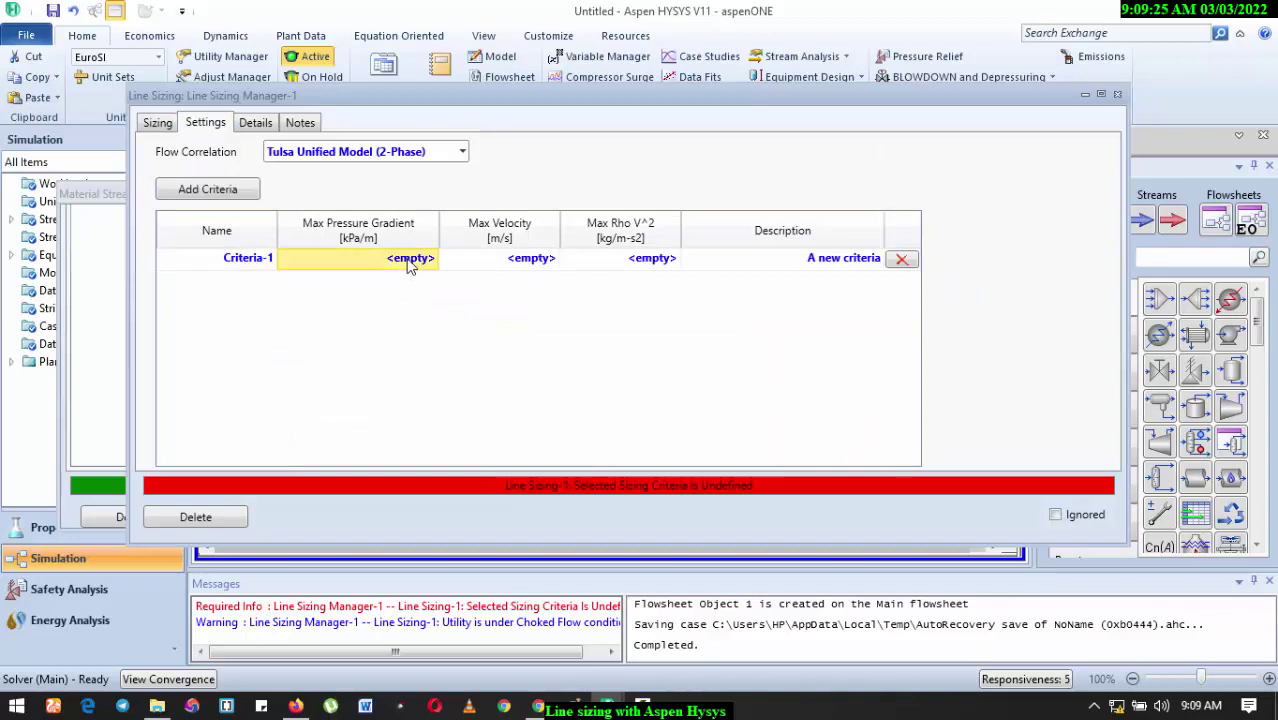
type("0.5")
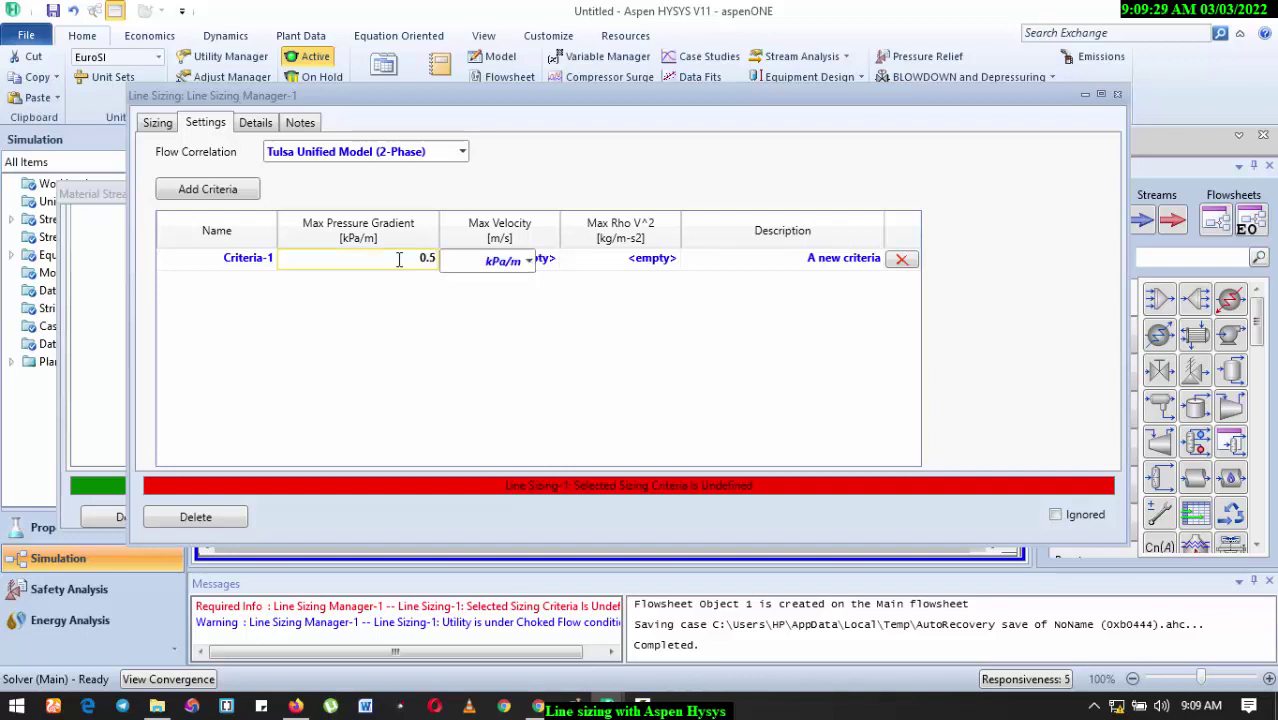
left_click(528, 261)
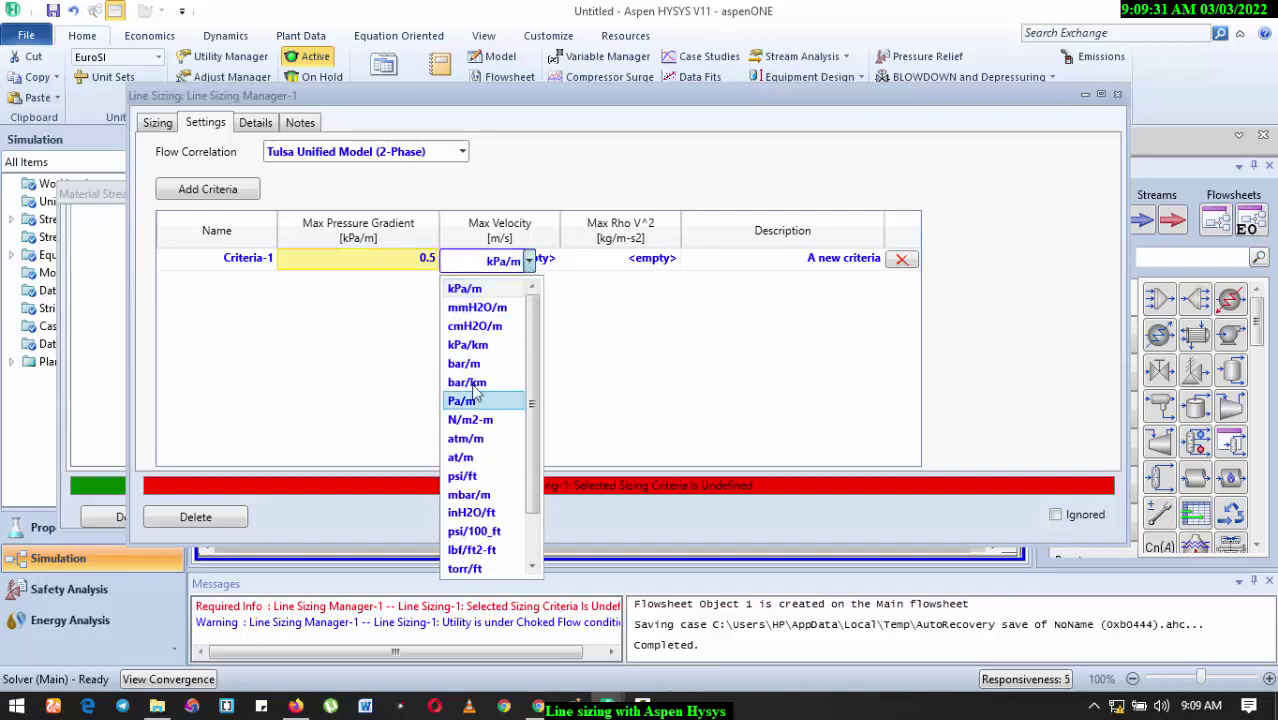
left_click(475, 383)
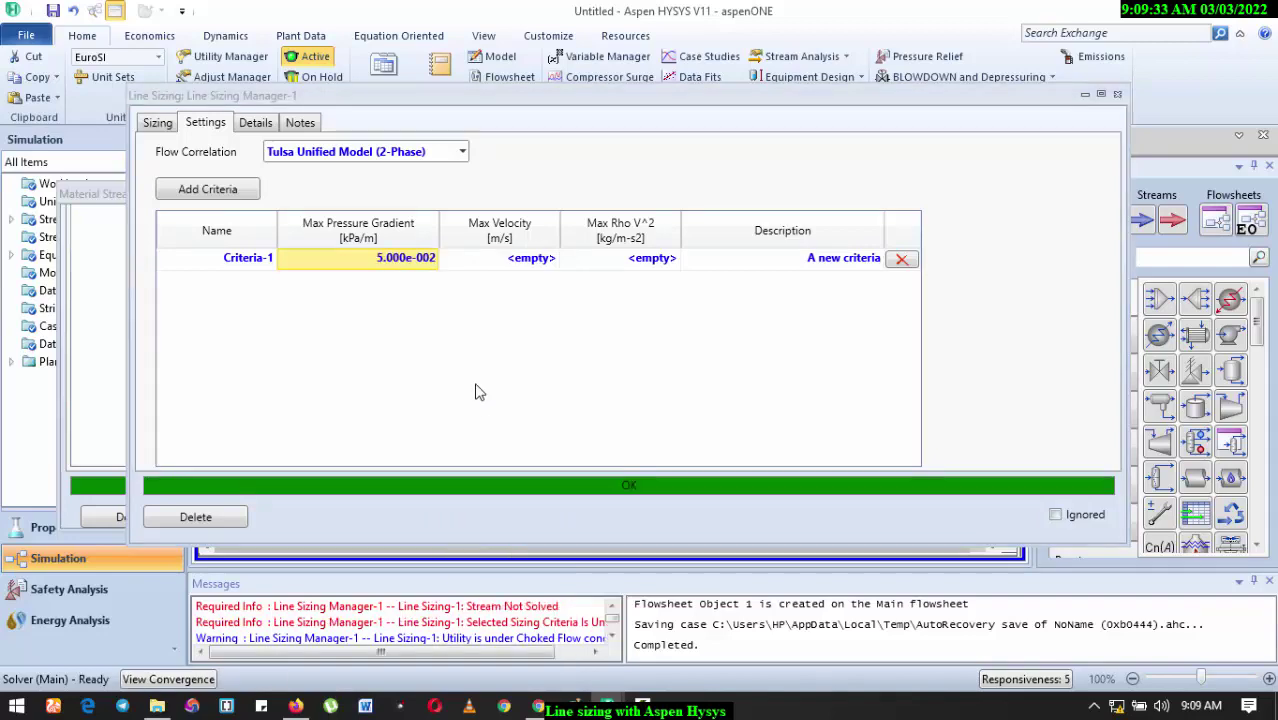
left_click(158, 123)
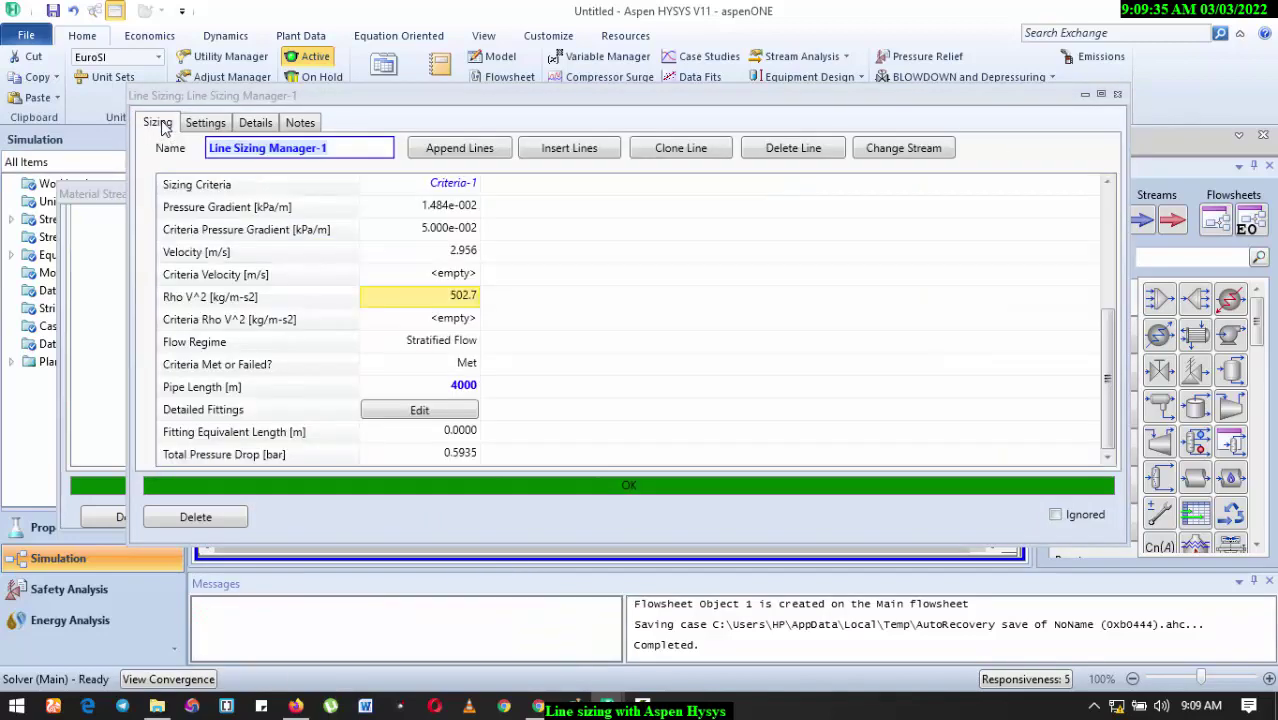
scroll(470, 362, "up", 4)
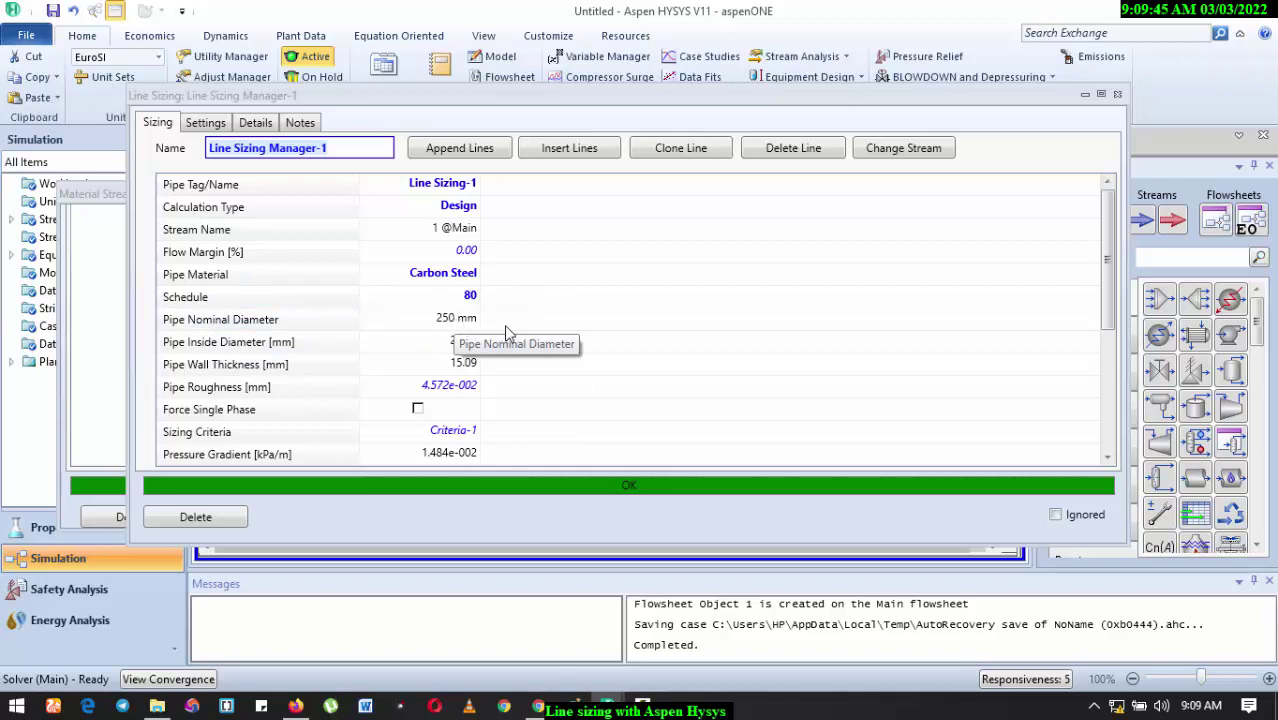
mouse_move(465, 350)
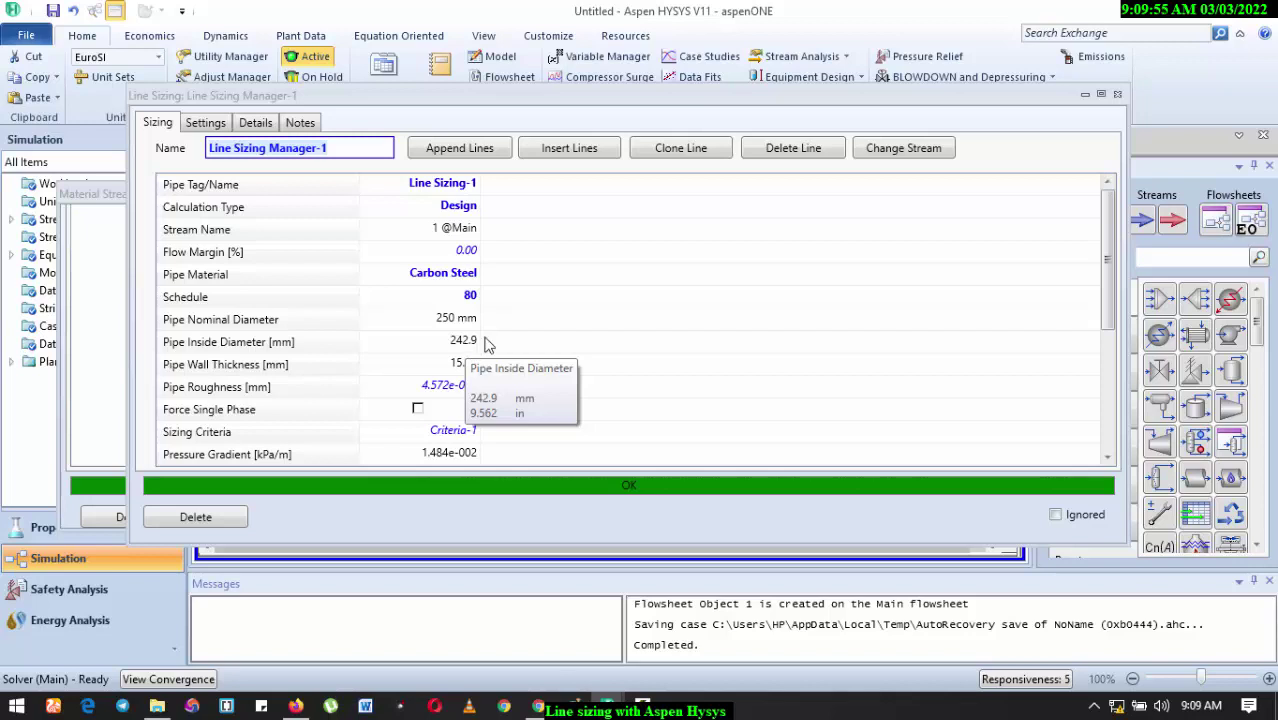
mouse_move(462, 372)
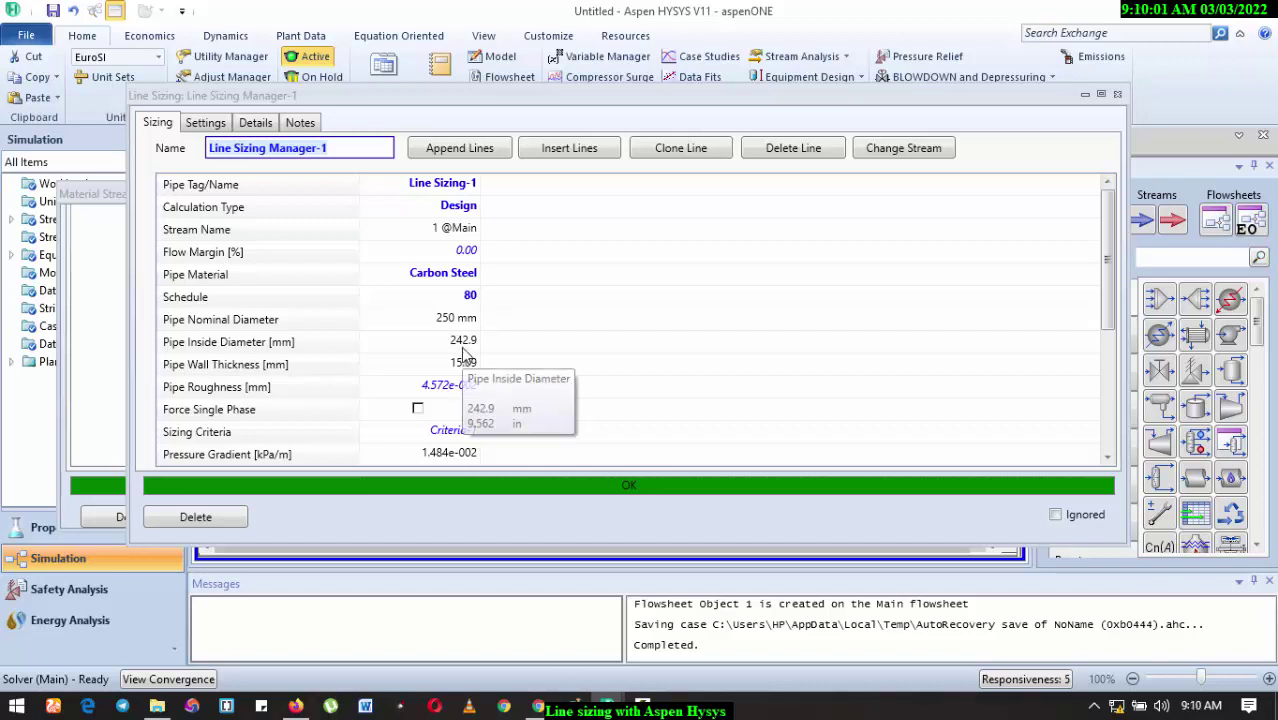
scroll(640, 325, "down", 4)
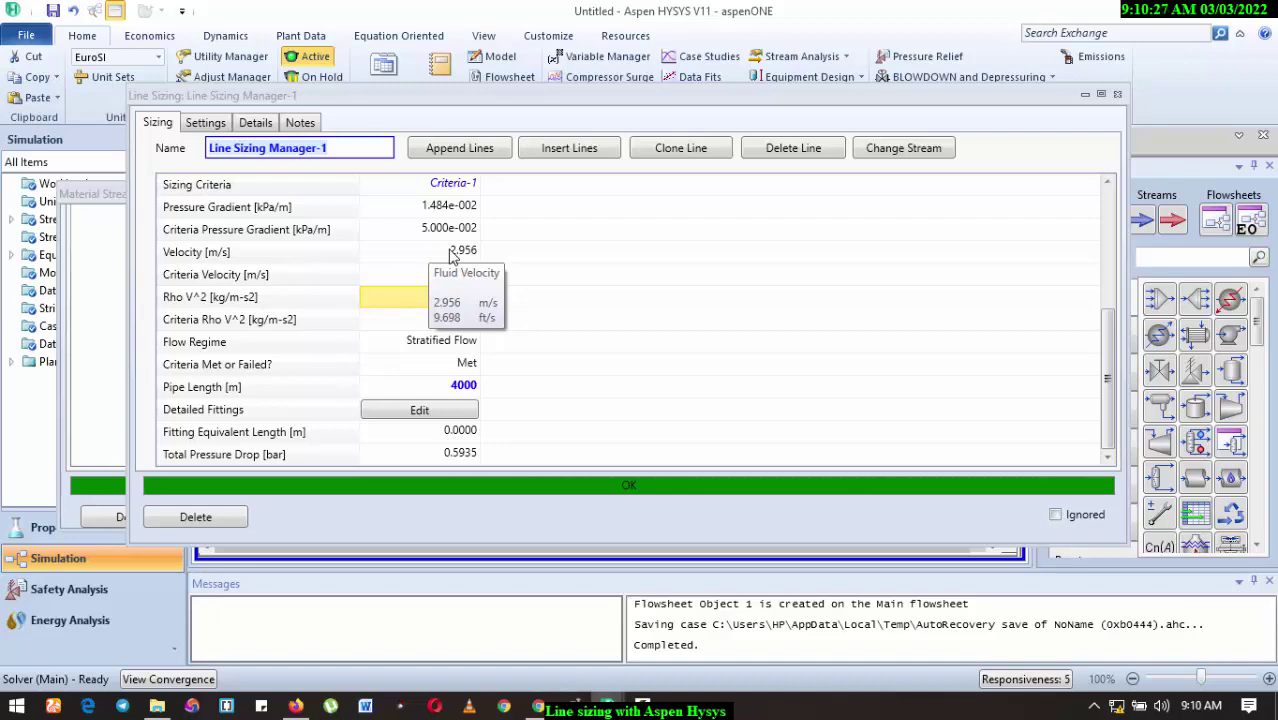
scroll(449, 257, "up", 4)
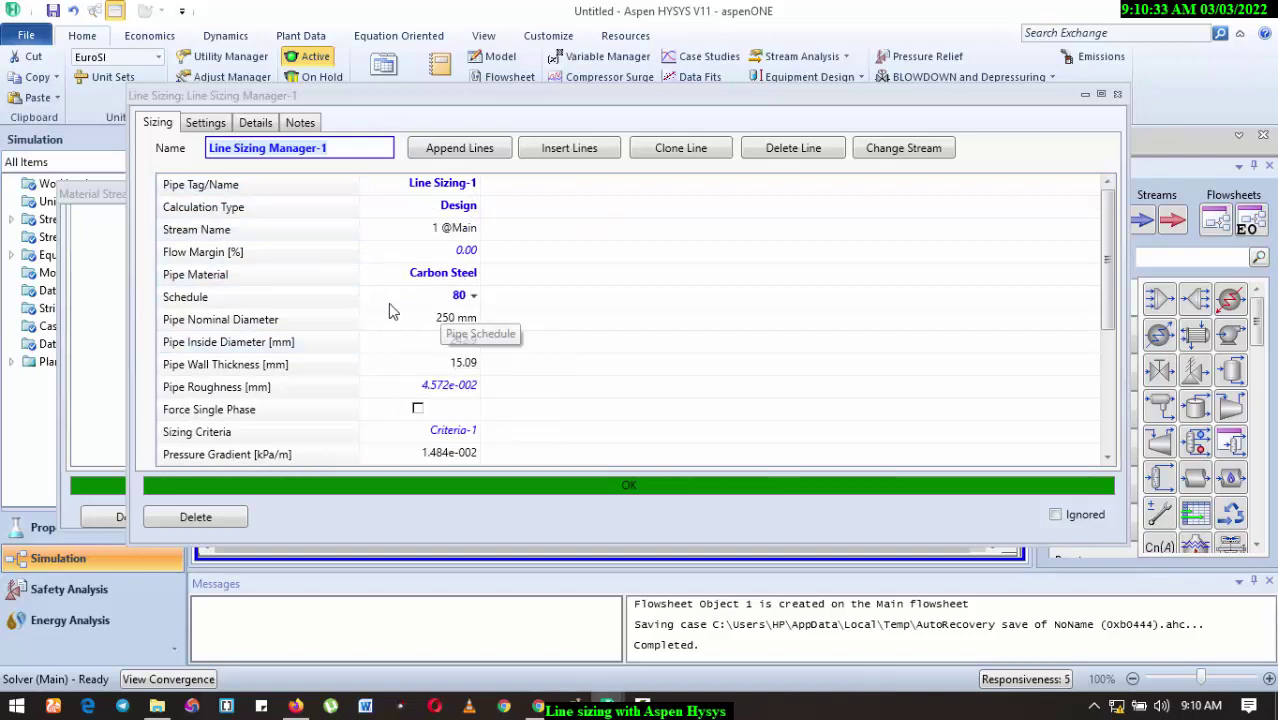
mouse_move(448, 342)
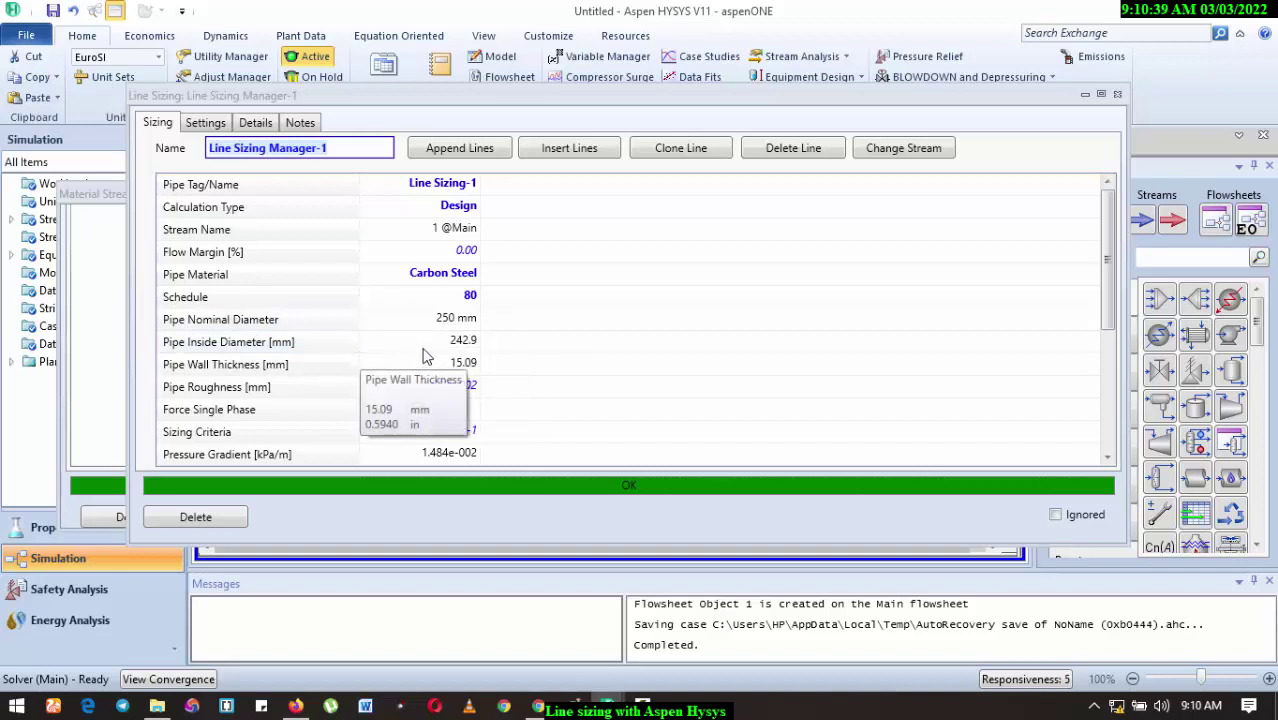
scroll(528, 300, "down", 4)
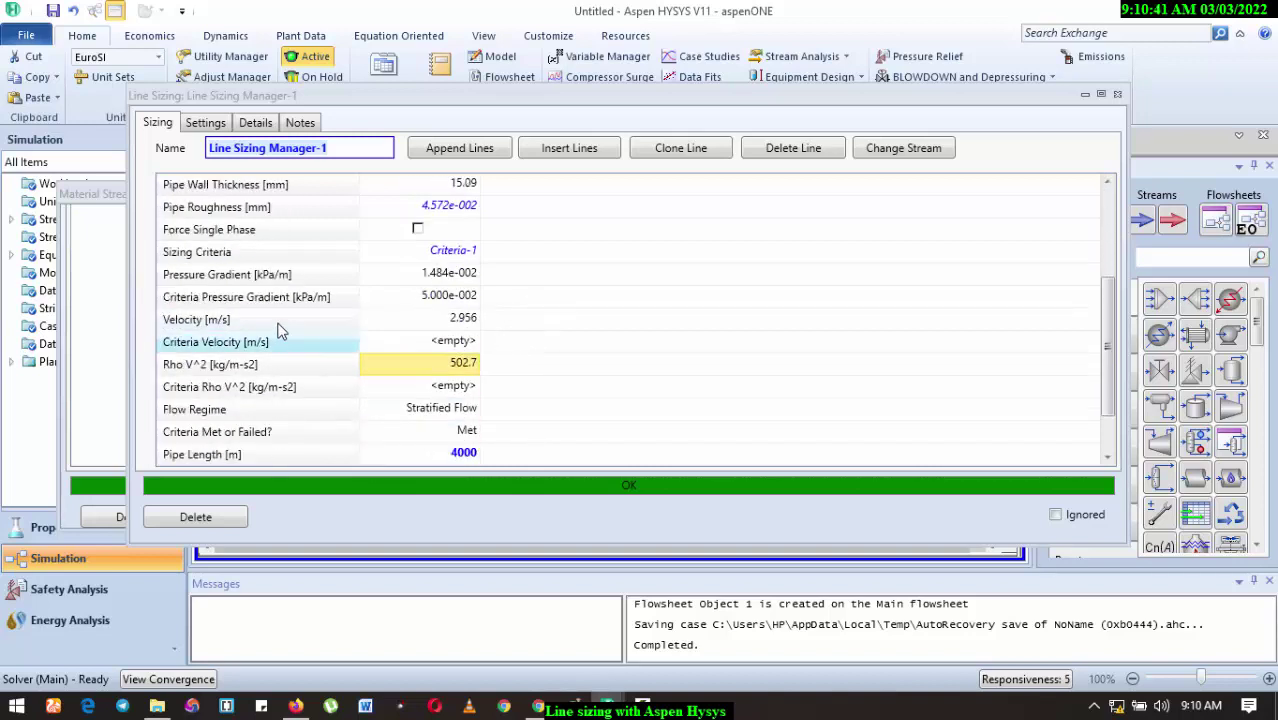
scroll(456, 285, "down", 1)
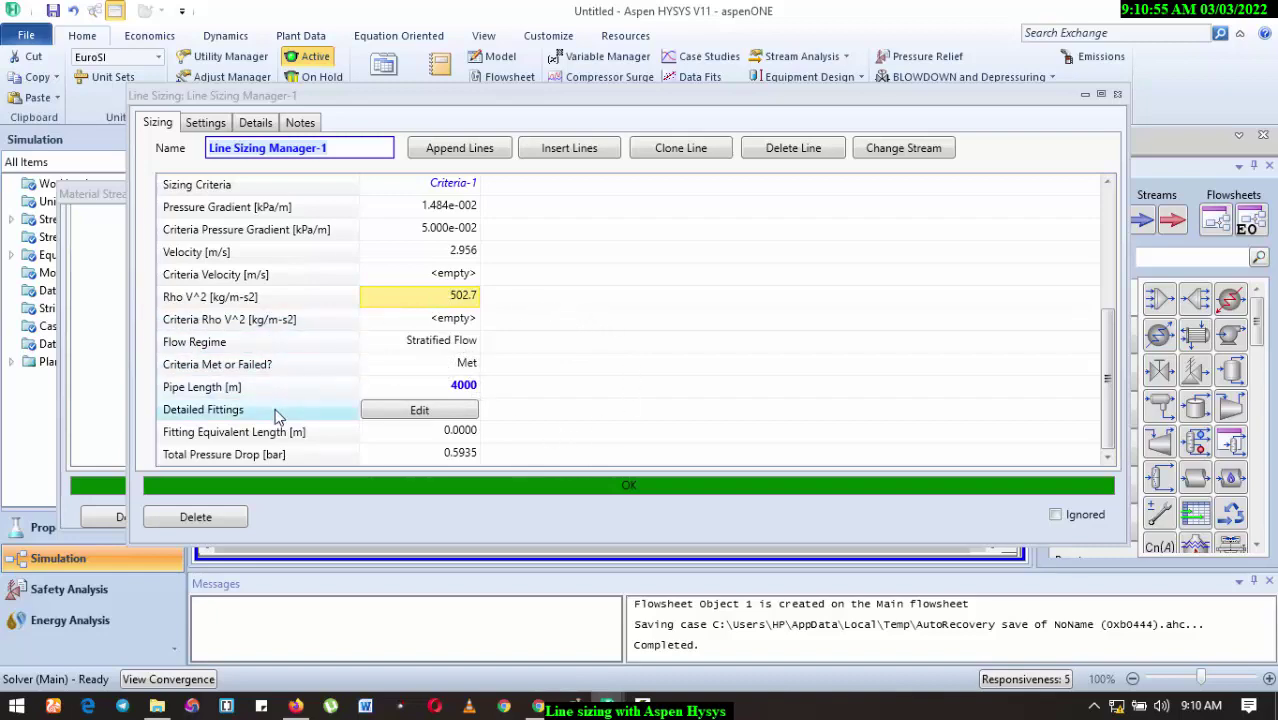
scroll(597, 318, "up", 4)
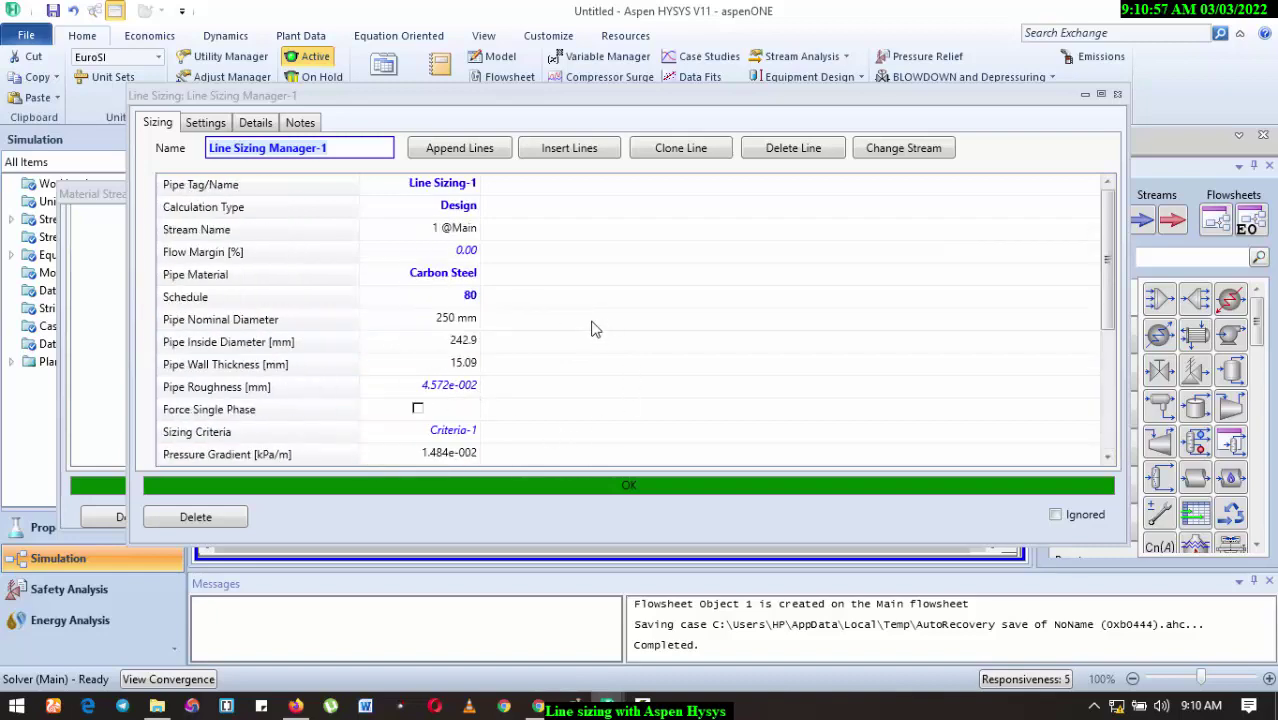